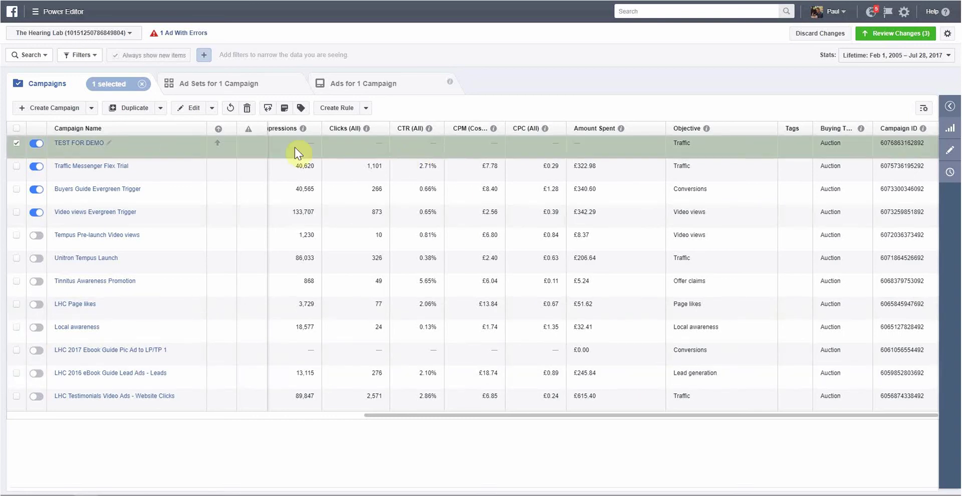
Open the TEST FOR DEMO campaign's ad set for editing.
{"action": "left_click", "coordinate": [70, 144]}
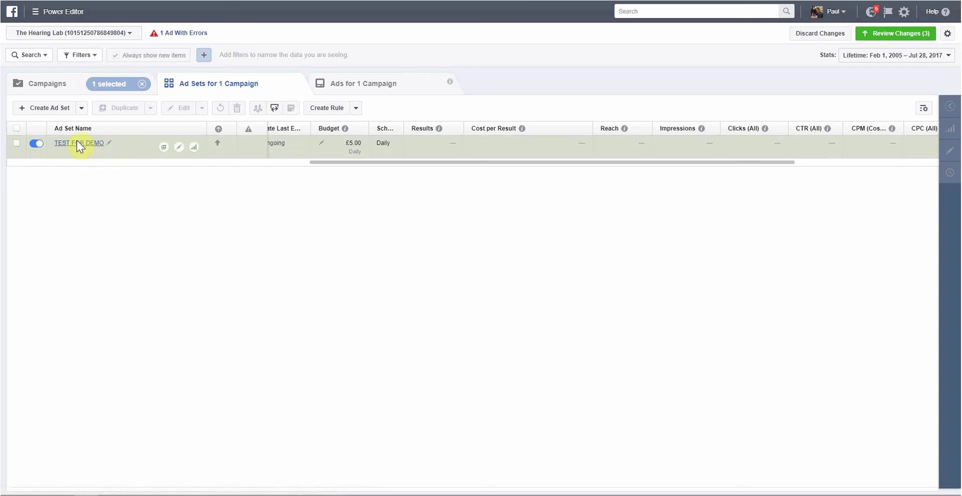
{"action": "left_click", "coordinate": [17, 144]}
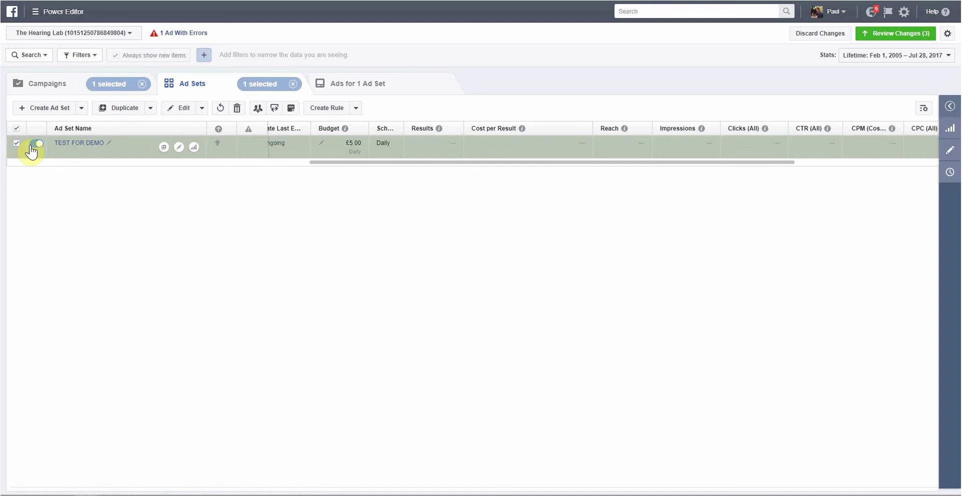
{"action": "left_click", "coordinate": [179, 148]}
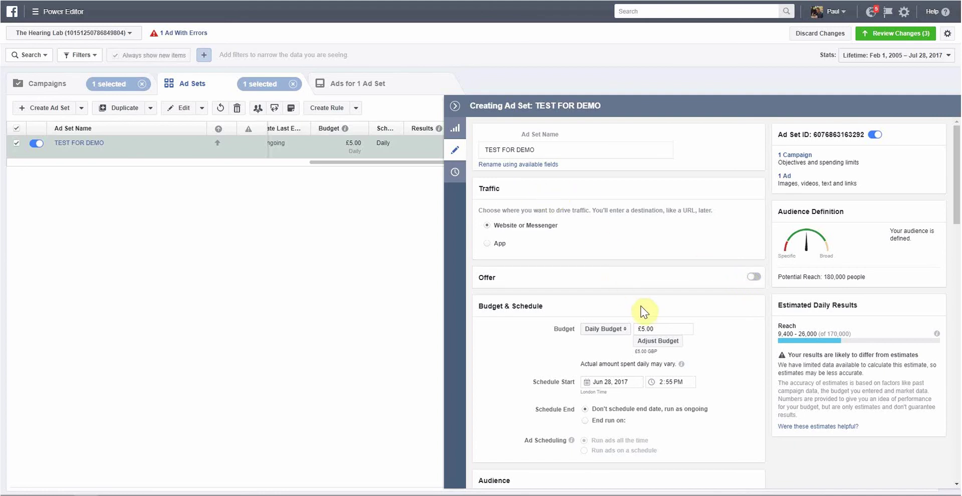
Set the ad set's daily budget to £10.
{"action": "scroll", "coordinate": [555, 340], "scroll_direction": "down", "scroll_amount": 2}
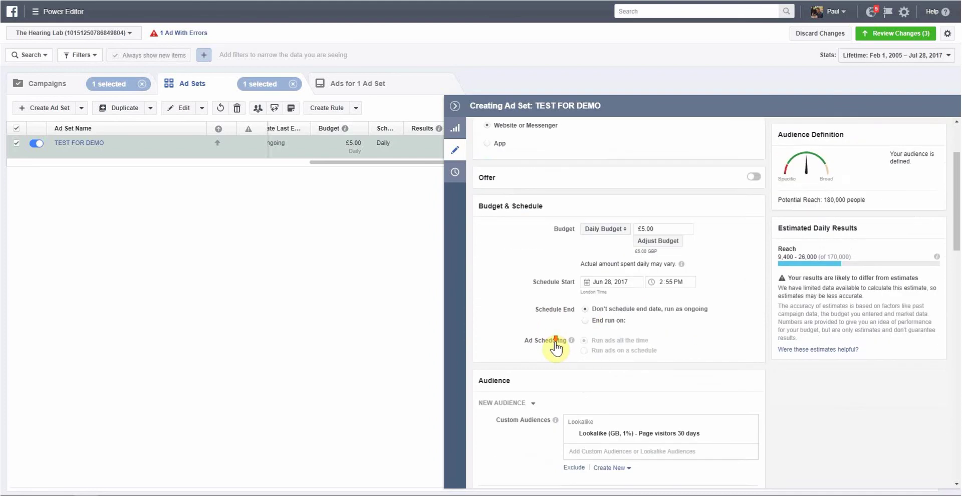
{"action": "left_click", "coordinate": [655, 230]}
{"action": "type", "text": "10"}
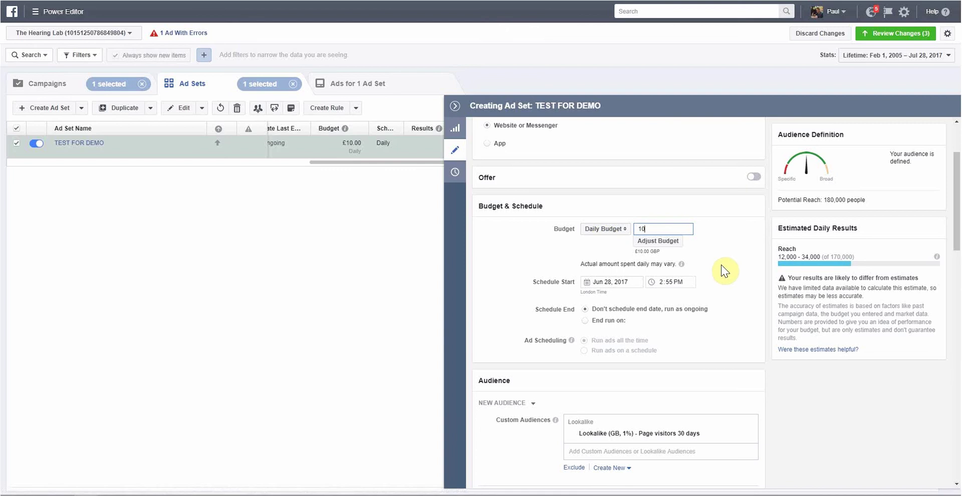
{"action": "left_click", "coordinate": [702, 241]}
{"action": "left_click", "coordinate": [666, 249]}
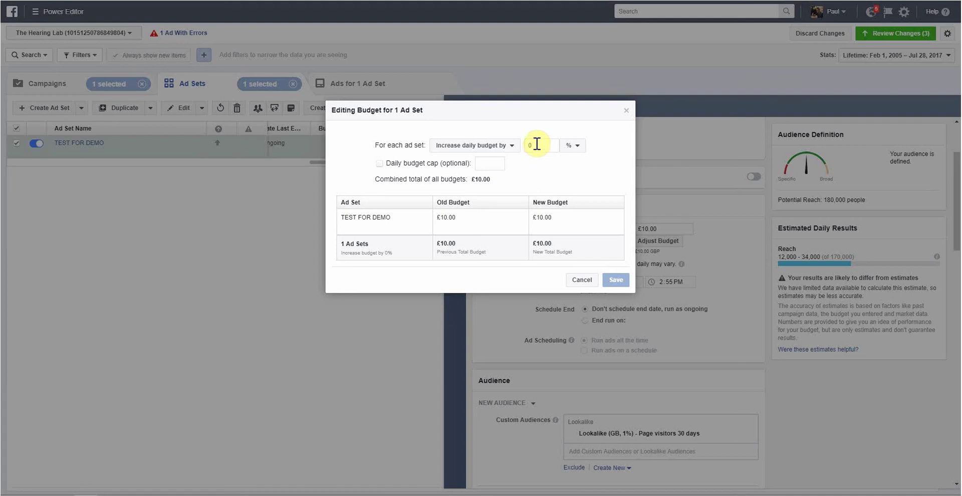
{"action": "type", "text": "0"}
{"action": "left_click", "coordinate": [582, 280]}
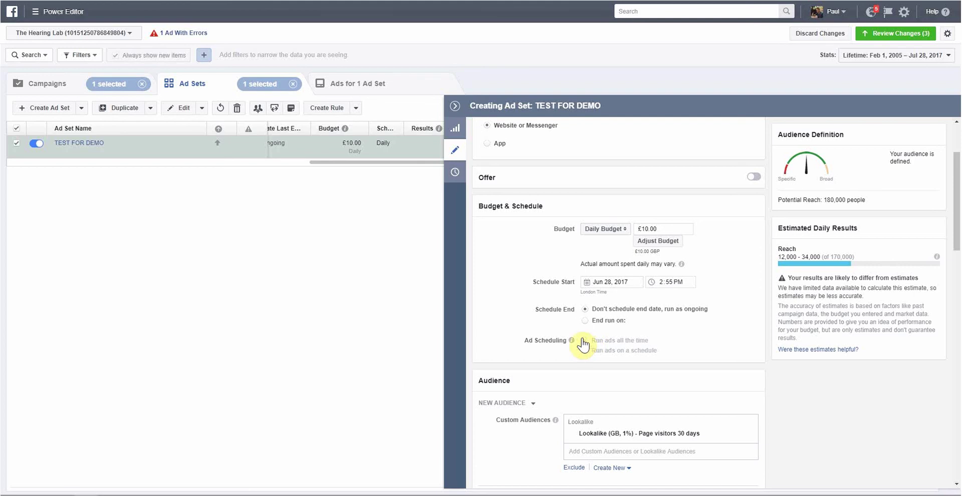
Replace the Lookalike (GB, 1%) - Page visitors 30 days custom audience with Site Visitors to LHC.co.uk - 30 days.
{"action": "scroll", "coordinate": [668, 345], "scroll_direction": "down", "scroll_amount": 4}
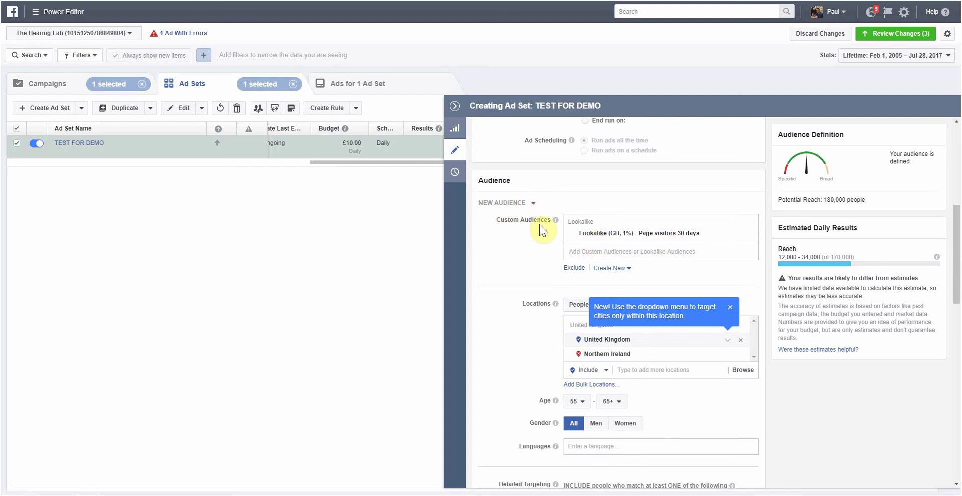
{"action": "mouse_move", "coordinate": [555, 224]}
{"action": "left_click", "coordinate": [739, 235]}
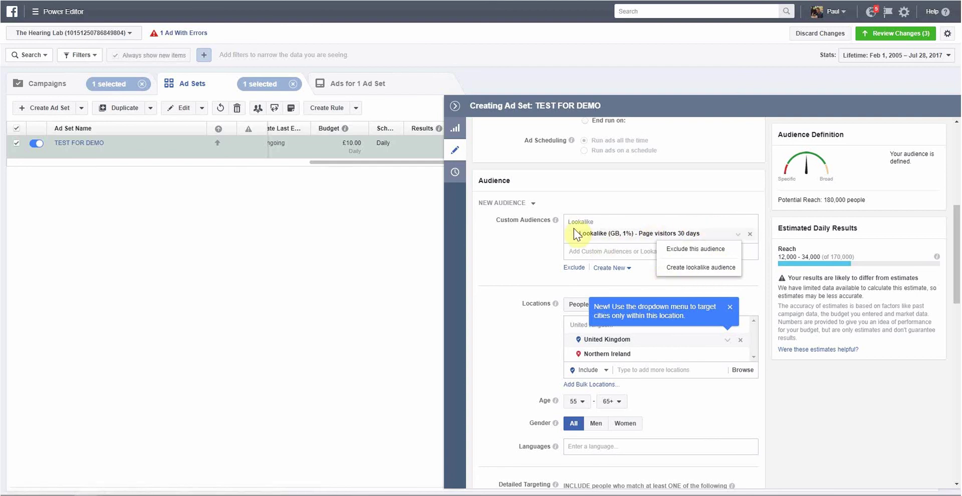
{"action": "left_click", "coordinate": [619, 248]}
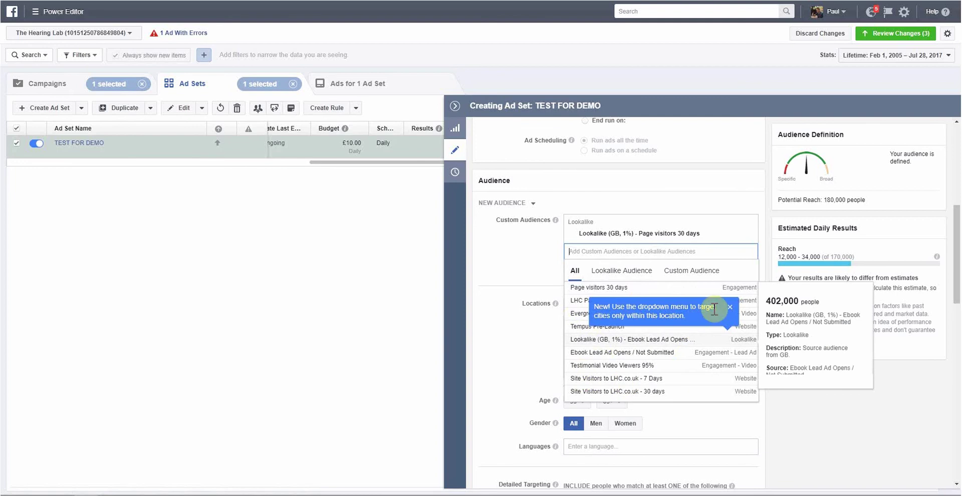
{"action": "left_click", "coordinate": [730, 306]}
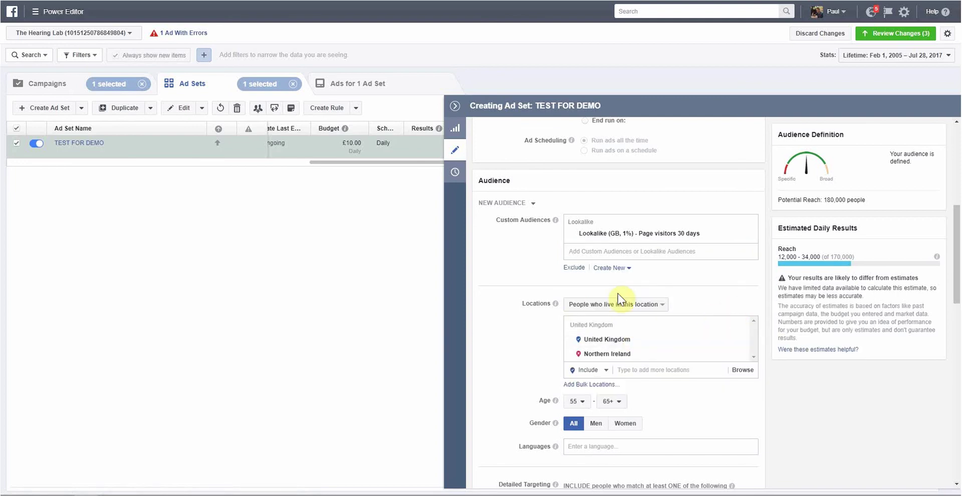
{"action": "left_click", "coordinate": [622, 251]}
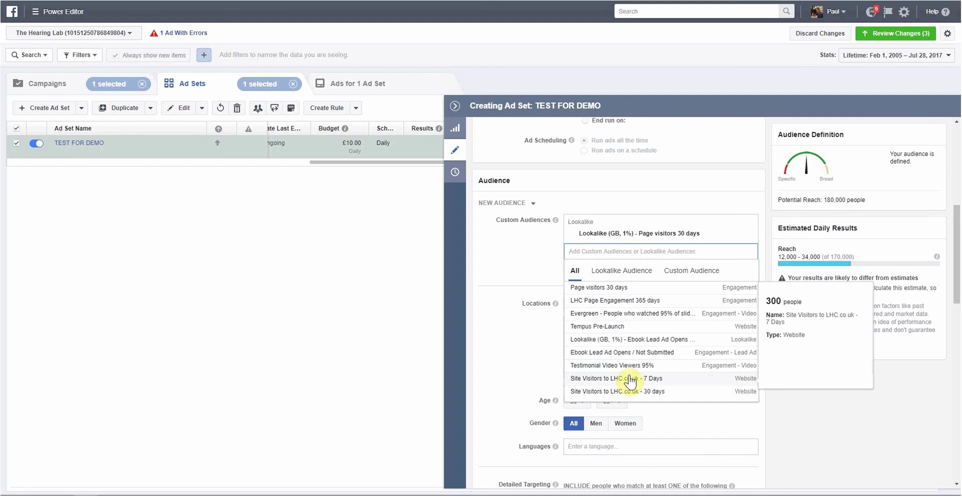
{"action": "left_click", "coordinate": [622, 391]}
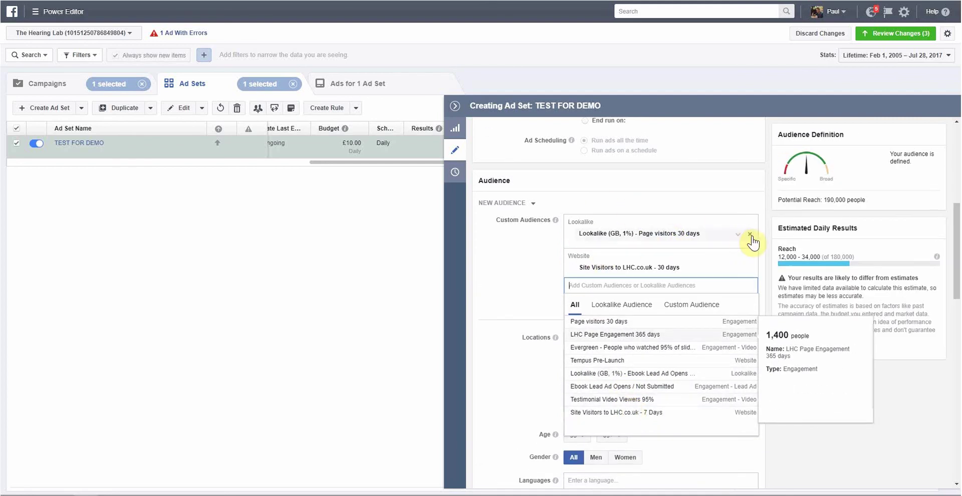
{"action": "left_click", "coordinate": [752, 233]}
{"action": "left_click", "coordinate": [752, 234]}
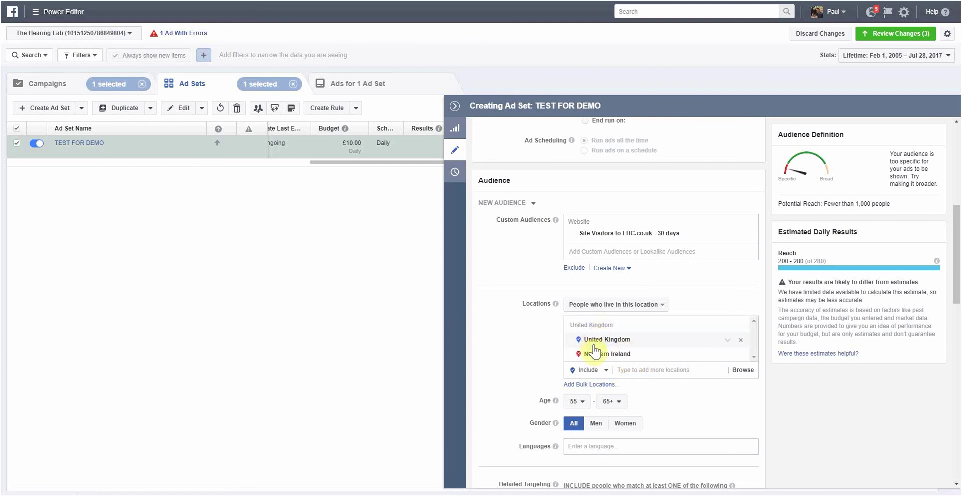
Remove all United Kingdom entries from the audience locations and include the city of Liverpool, England instead.
{"action": "left_click", "coordinate": [607, 370]}
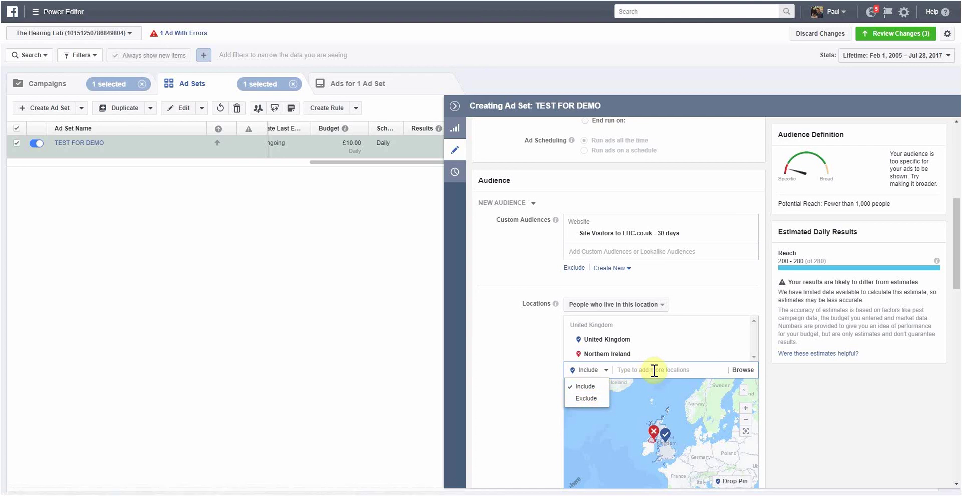
{"action": "left_click", "coordinate": [499, 369]}
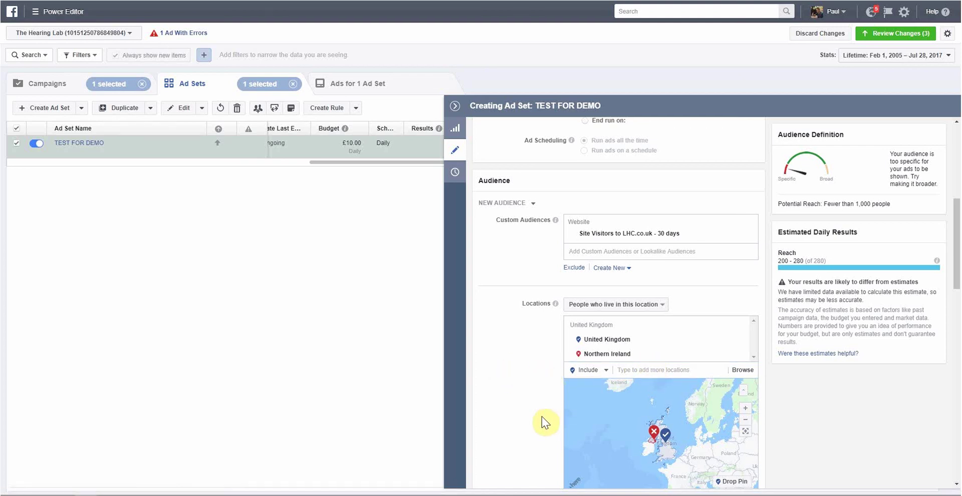
{"action": "scroll", "coordinate": [531, 387], "scroll_direction": "down", "scroll_amount": 5}
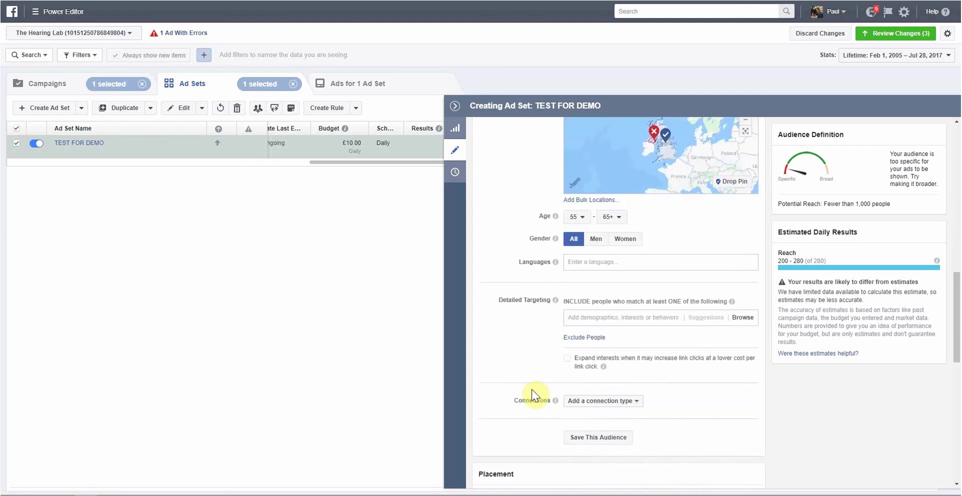
{"action": "scroll", "coordinate": [532, 390], "scroll_direction": "up", "scroll_amount": 4}
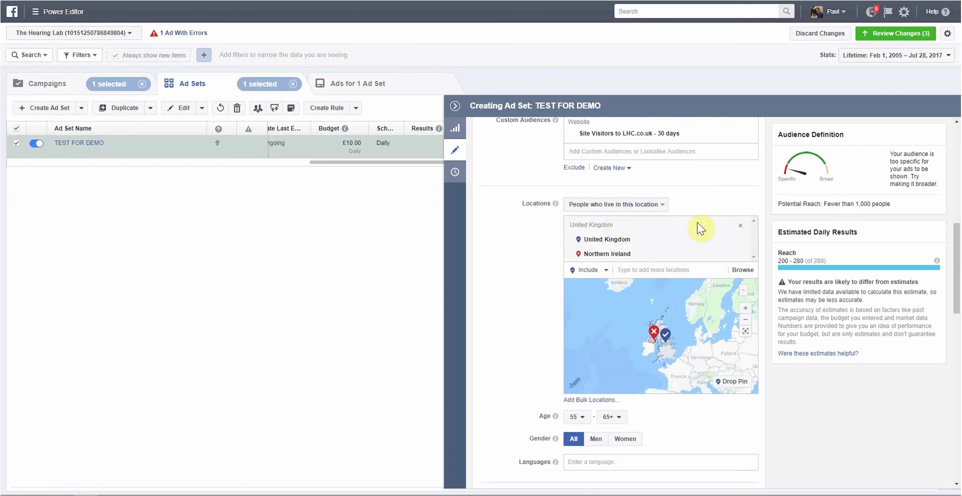
{"action": "left_click", "coordinate": [740, 225]}
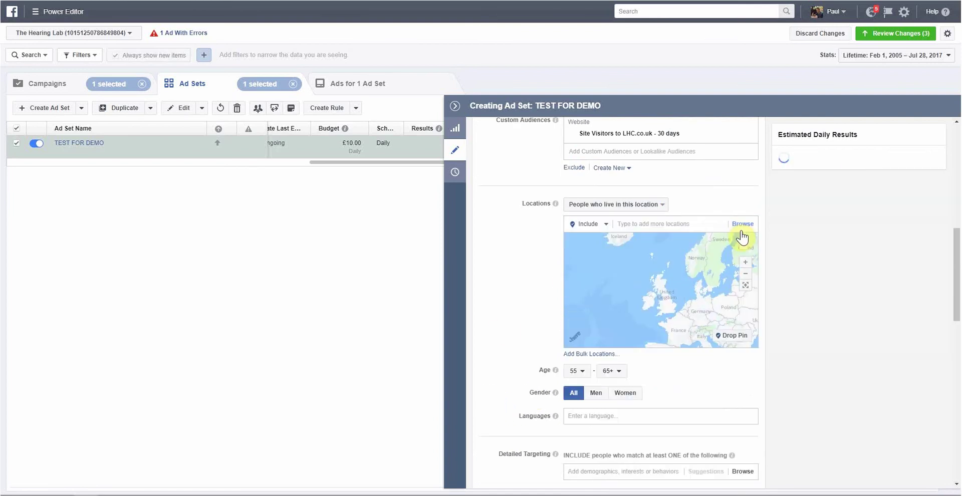
{"action": "left_click", "coordinate": [638, 223]}
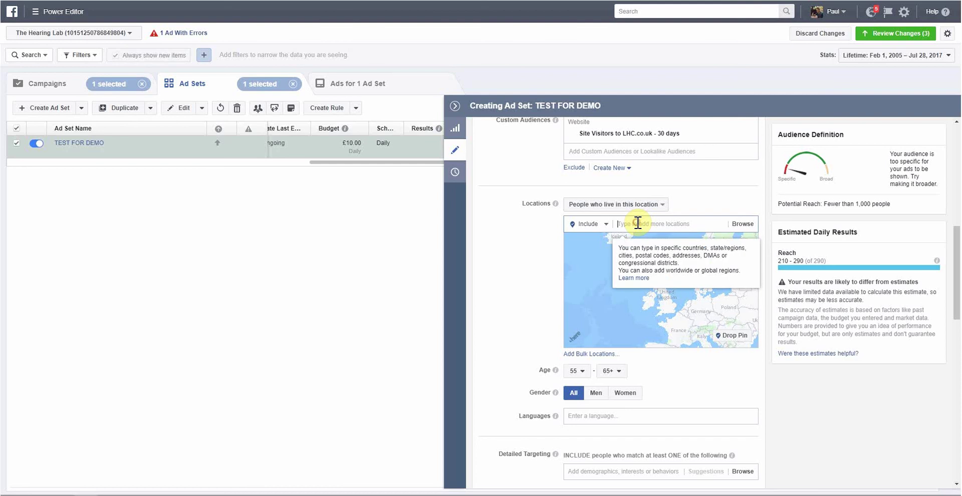
{"action": "type", "text": "liver"}
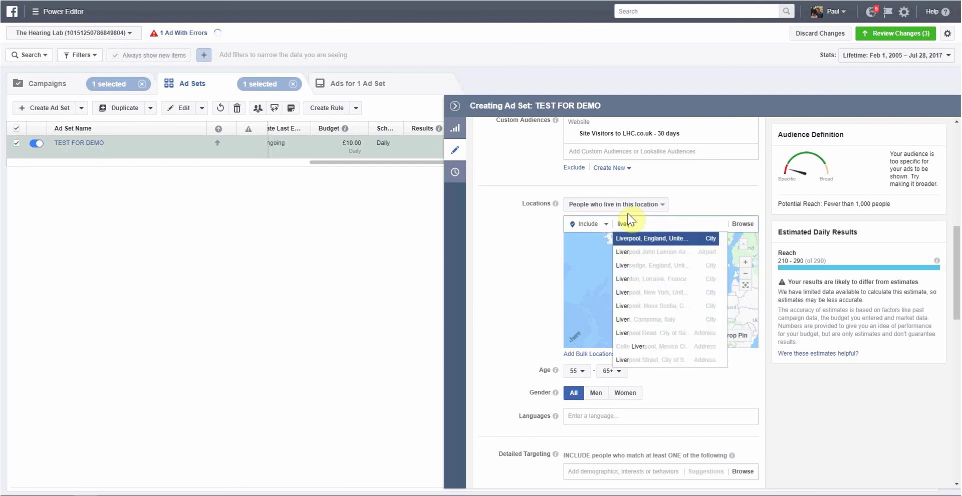
{"action": "left_click", "coordinate": [663, 244]}
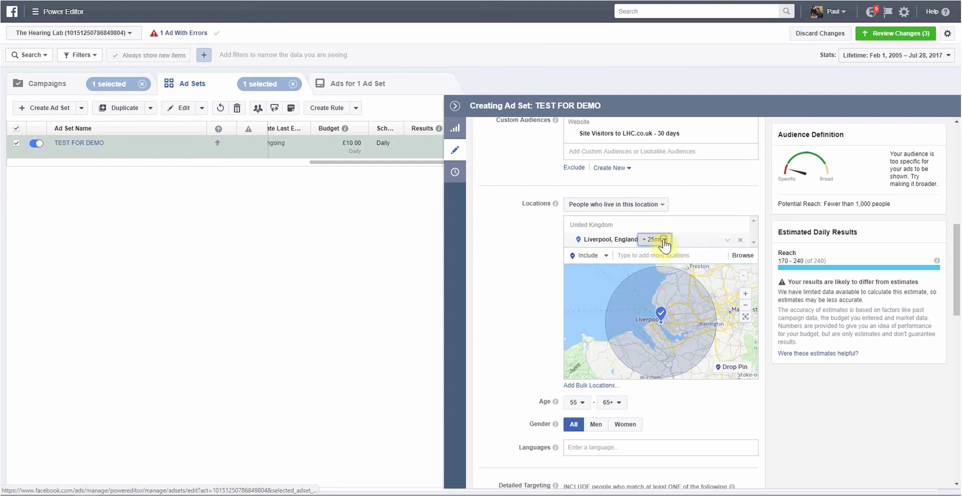
Set the targeting radius around Liverpool to 10 miles.
{"action": "left_click", "coordinate": [662, 240]}
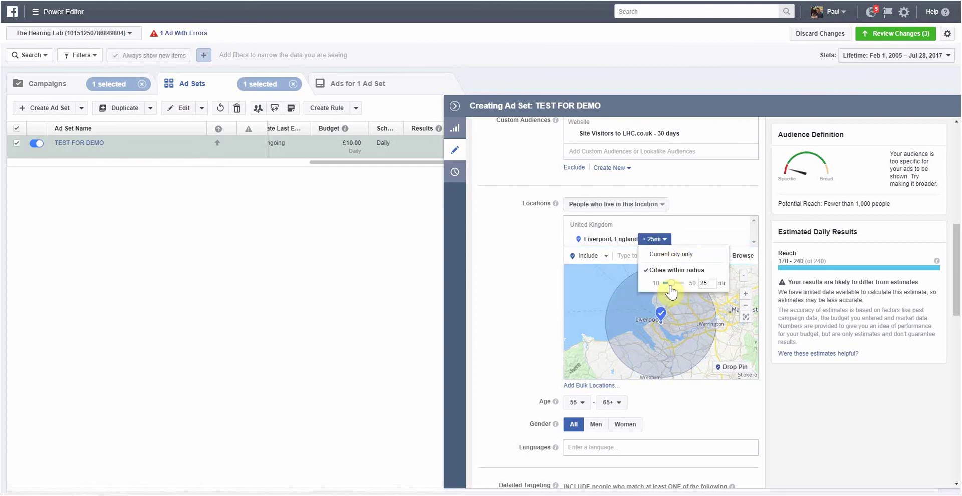
{"action": "left_click_drag", "start_coordinate": [672, 288], "coordinate": [666, 287]}
{"action": "left_click", "coordinate": [669, 345]}
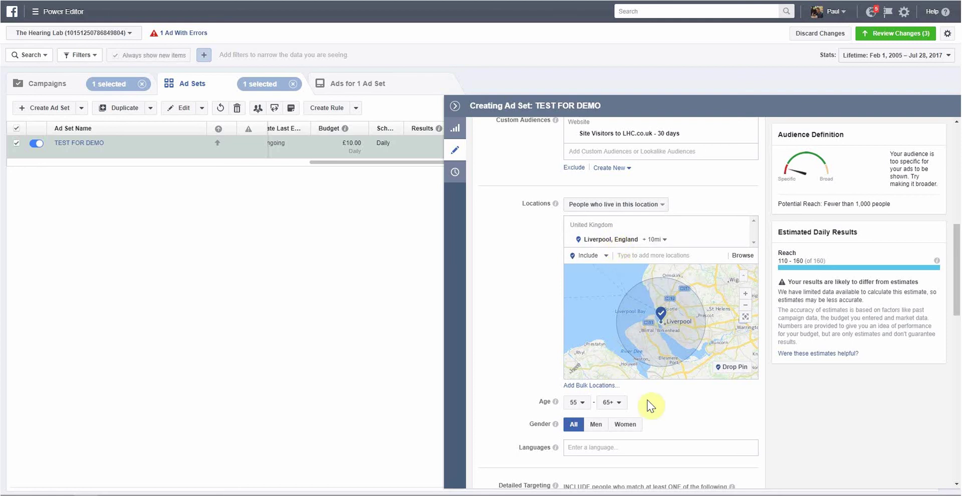
Set the audience's minimum age to 50.
{"action": "mouse_move", "coordinate": [556, 404]}
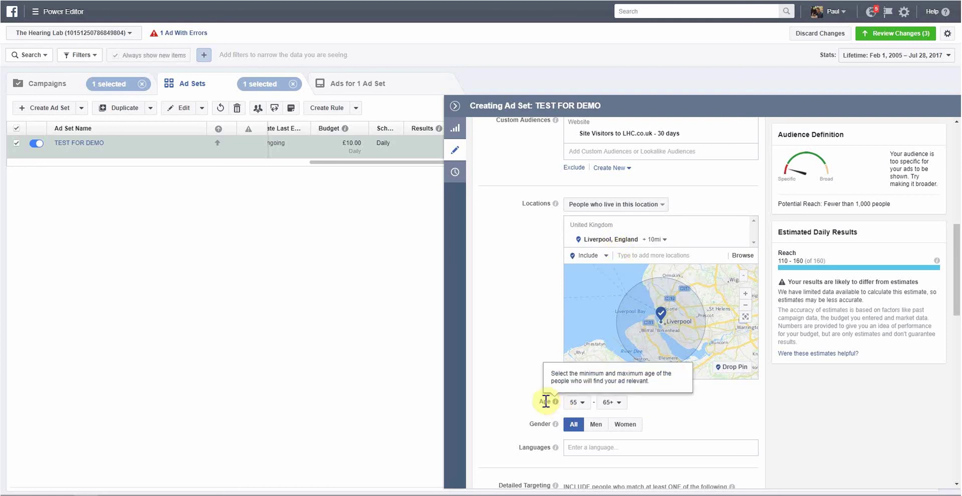
{"action": "left_click", "coordinate": [577, 403]}
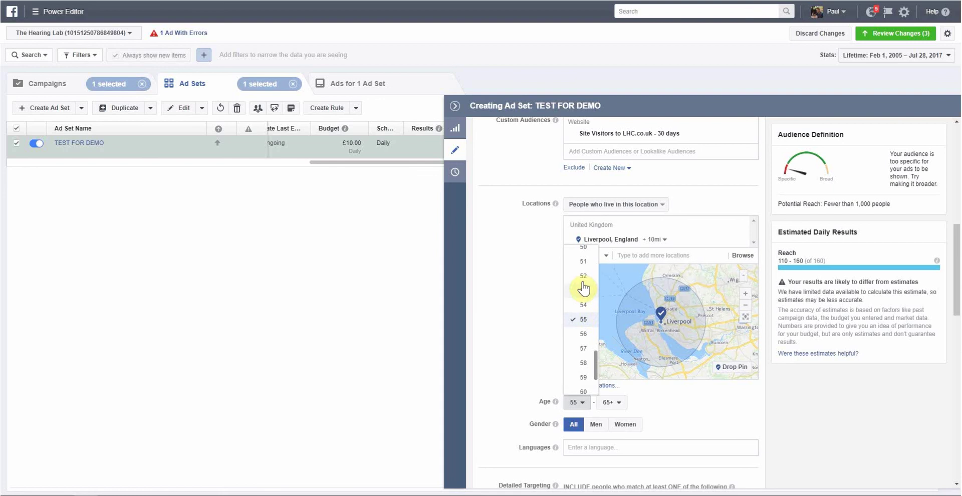
{"action": "left_click", "coordinate": [583, 248]}
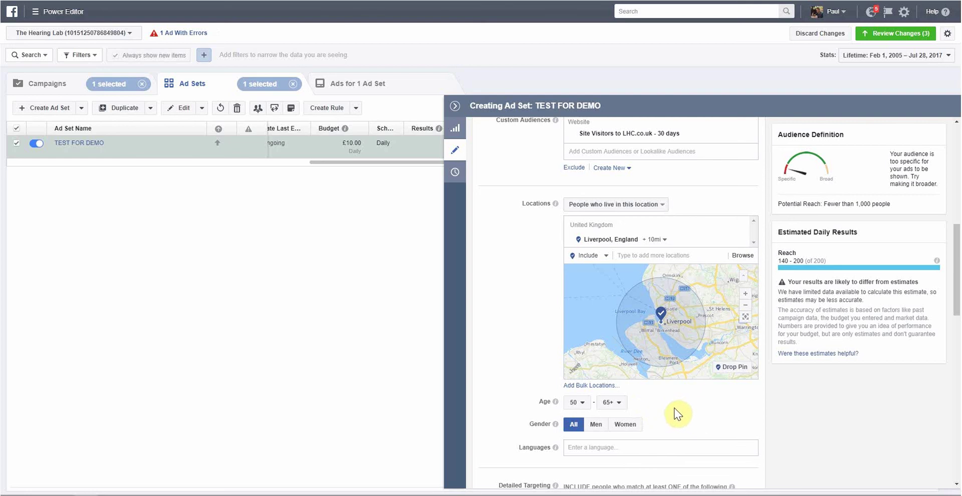
Search the detailed targeting options for golf and include the Golf Digest interest.
{"action": "scroll", "coordinate": [675, 408], "scroll_direction": "down", "scroll_amount": 2}
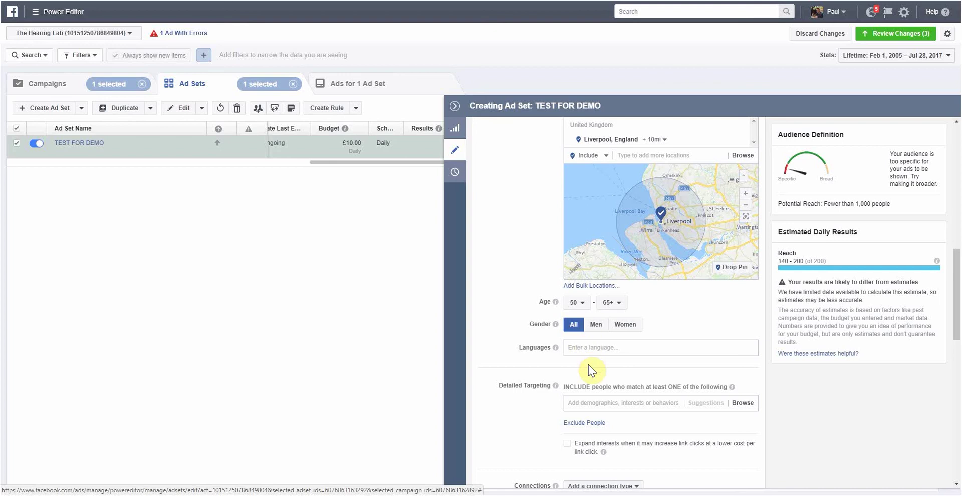
{"action": "scroll", "coordinate": [538, 429], "scroll_direction": "down", "scroll_amount": 2}
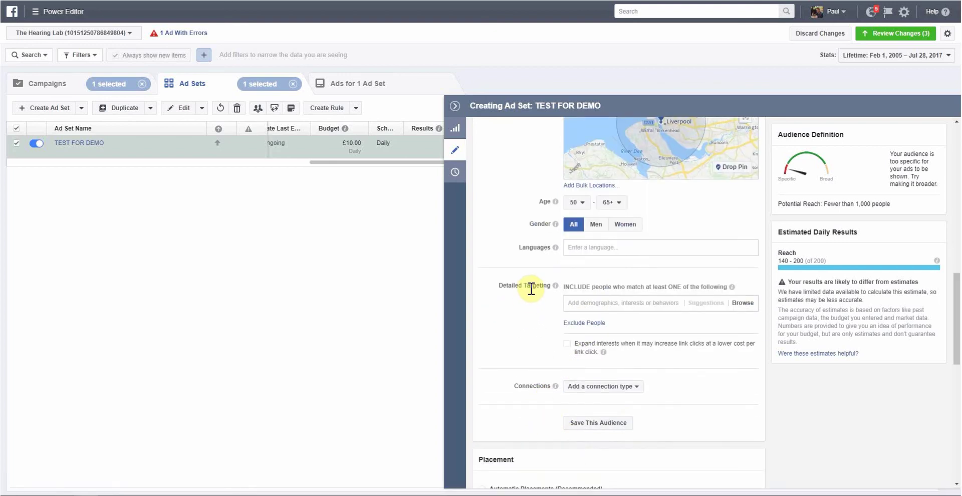
{"action": "mouse_move", "coordinate": [553, 287]}
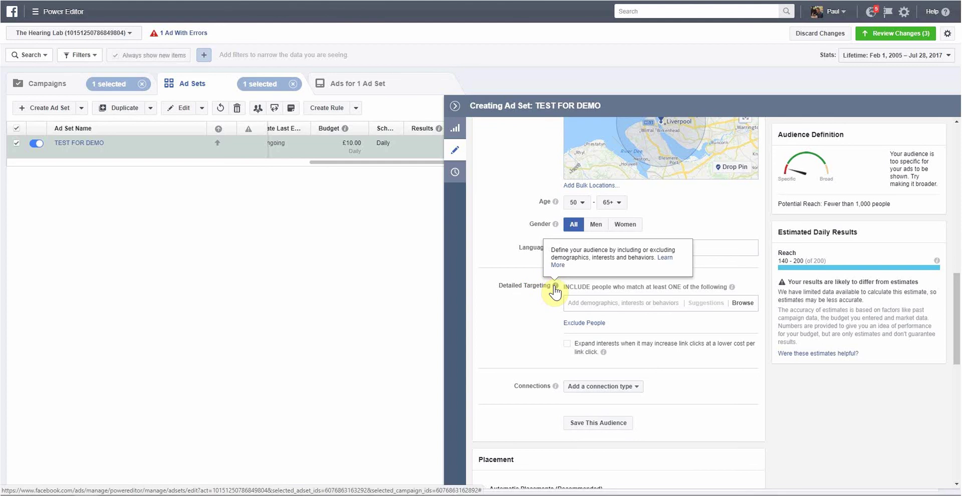
{"action": "left_click", "coordinate": [641, 304]}
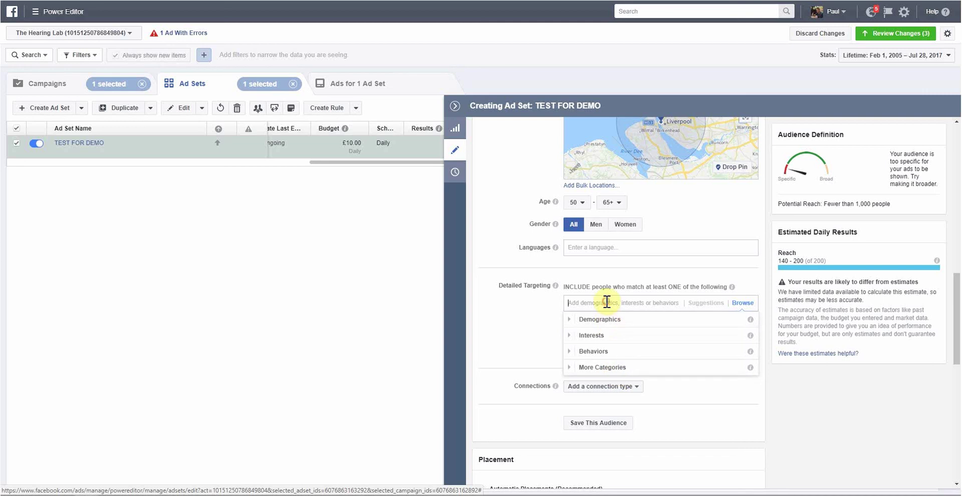
{"action": "type", "text": "golf"}
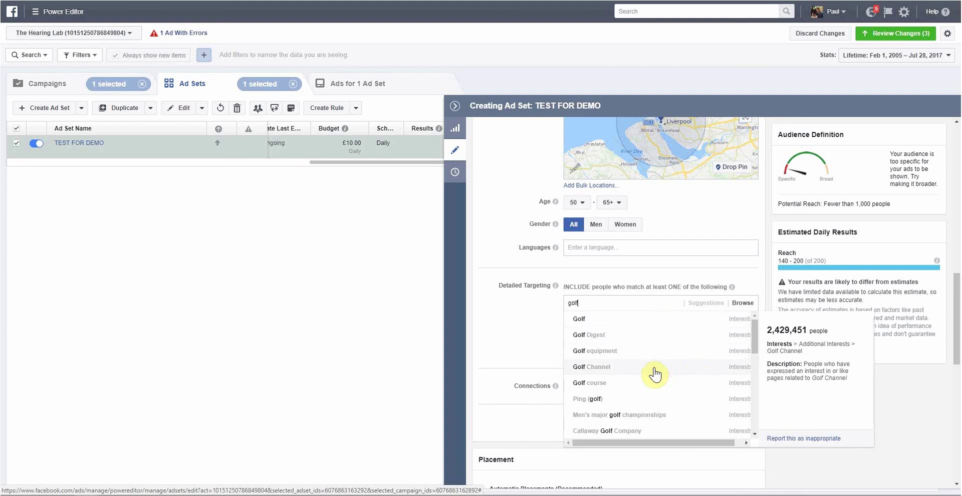
{"action": "scroll", "coordinate": [655, 373], "scroll_direction": "down", "scroll_amount": 2}
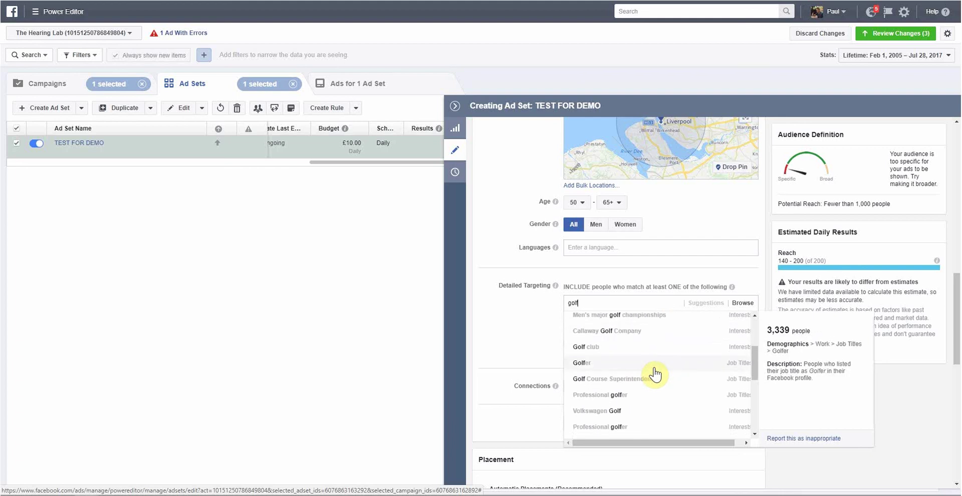
{"action": "scroll", "coordinate": [655, 374], "scroll_direction": "up", "scroll_amount": 2}
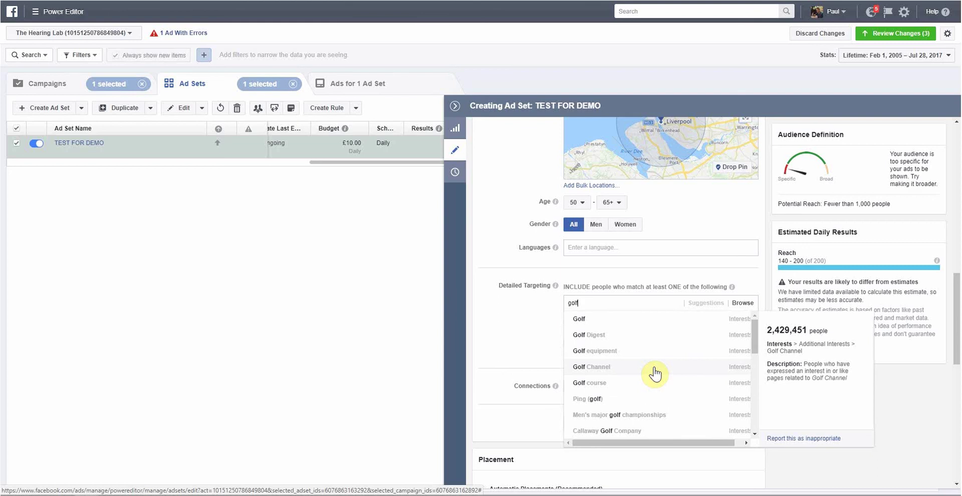
{"action": "left_click", "coordinate": [606, 336]}
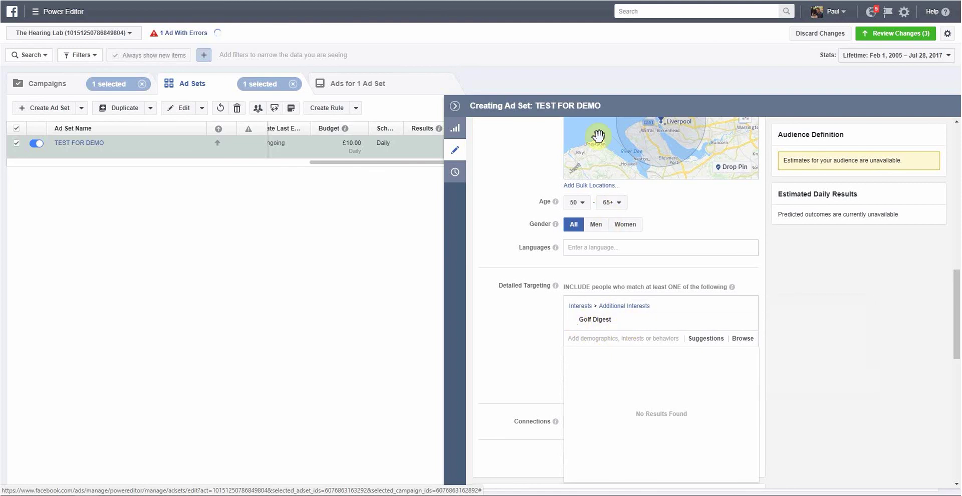
Remove the Golf Digest interest from the detailed targeting.
{"action": "mouse_move", "coordinate": [748, 323]}
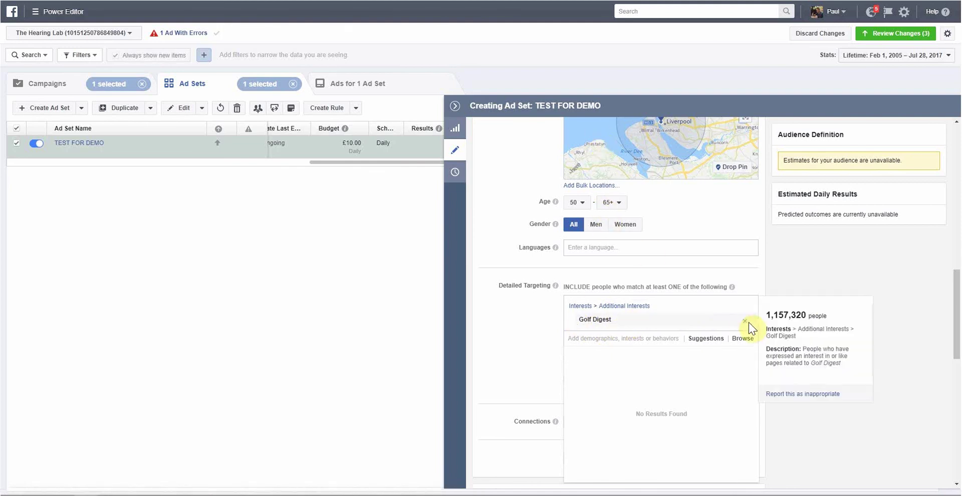
{"action": "left_click", "coordinate": [744, 322]}
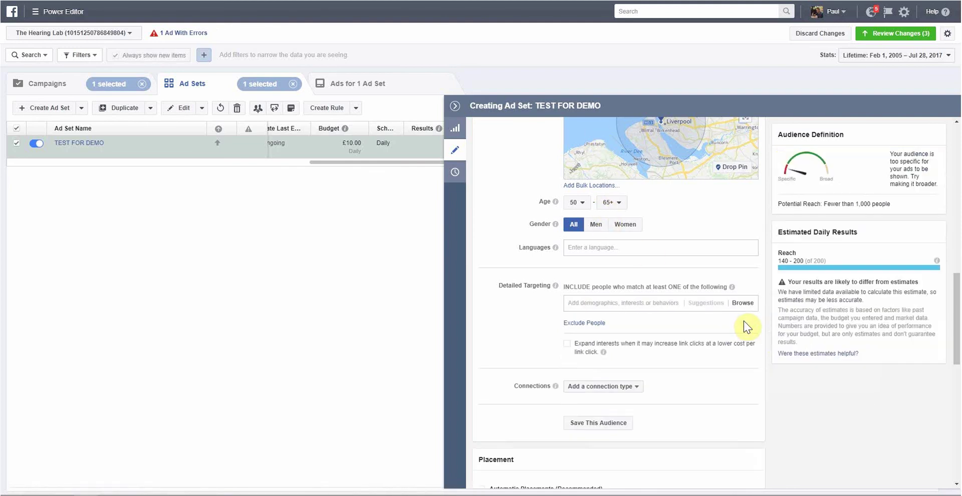
Search the detailed targeting options for hearing, include the Action on Hearing Loss interest and remove it again.
{"action": "left_click", "coordinate": [636, 301]}
{"action": "type", "text": "hearing"}
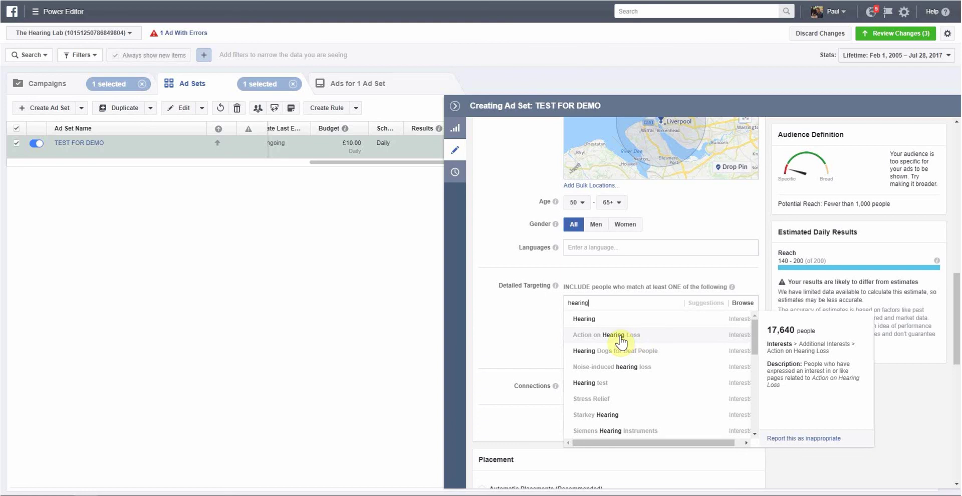
{"action": "left_click", "coordinate": [621, 342]}
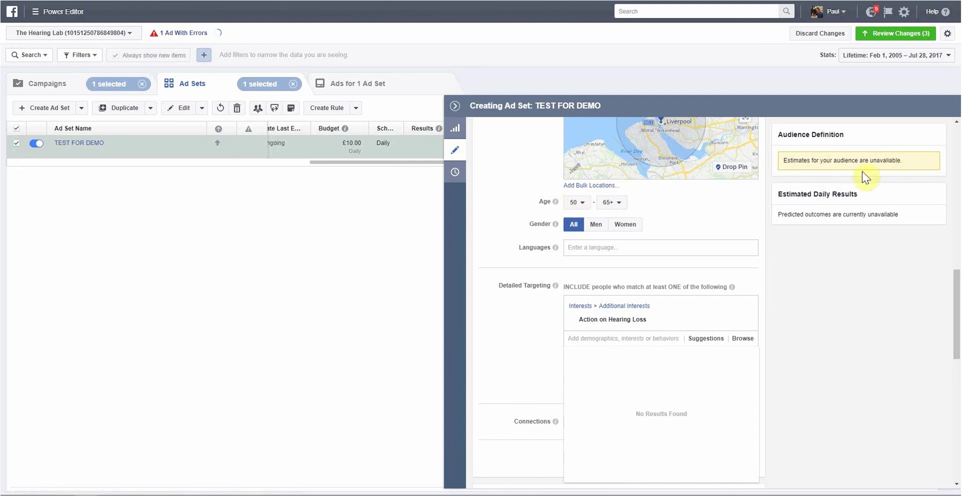
{"action": "mouse_move", "coordinate": [682, 318]}
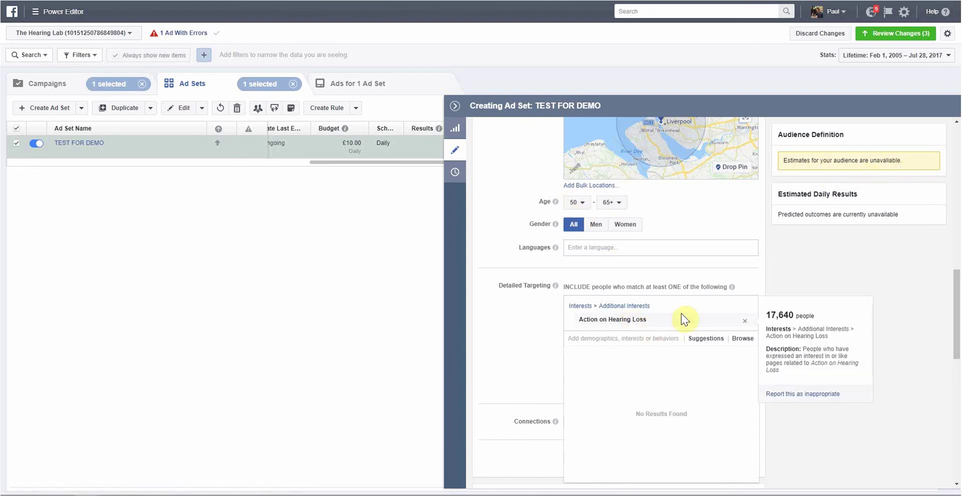
{"action": "left_click", "coordinate": [742, 321]}
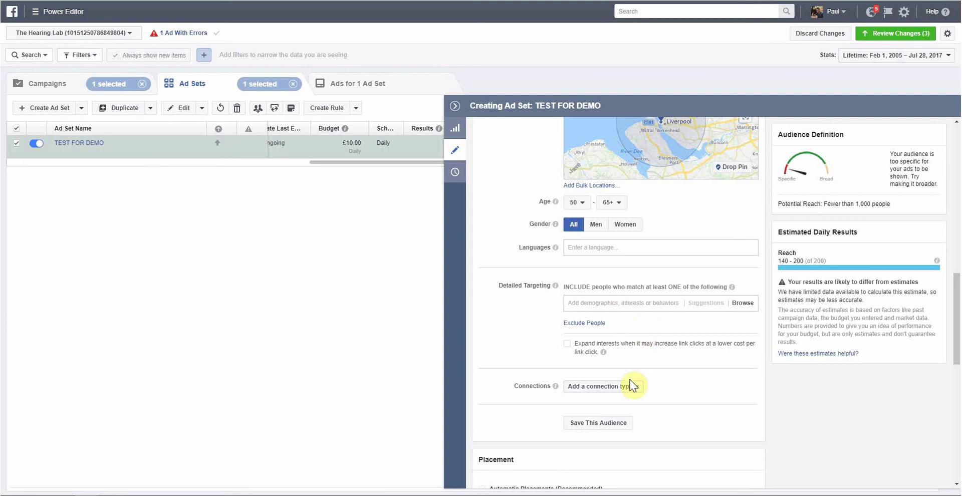
Try a Facebook Pages connection for friends of people who like the Liverpool Hearing Centre page, and remove that connection again.
{"action": "mouse_move", "coordinate": [555, 386]}
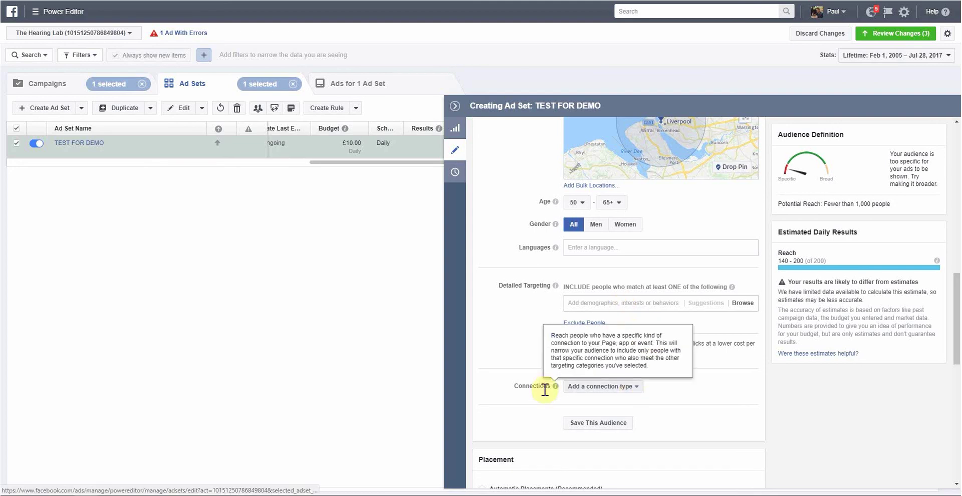
{"action": "left_click", "coordinate": [627, 388]}
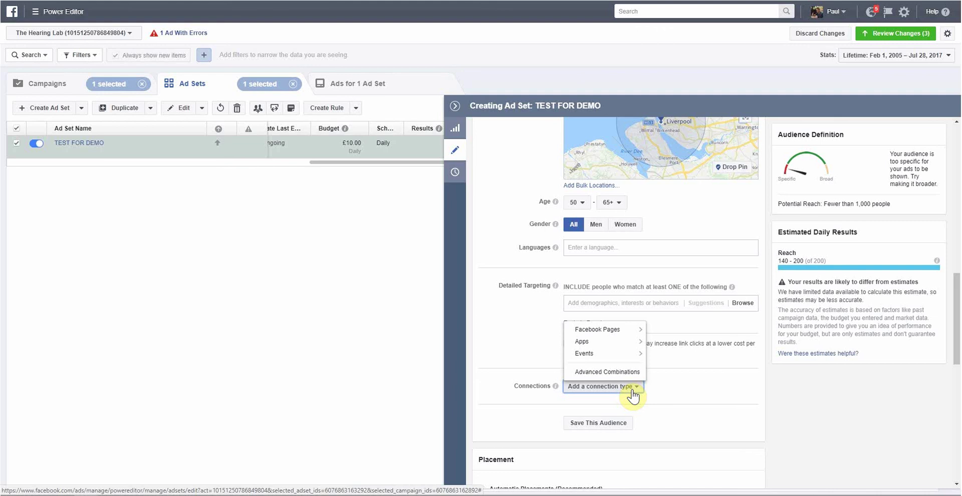
{"action": "left_click", "coordinate": [633, 391]}
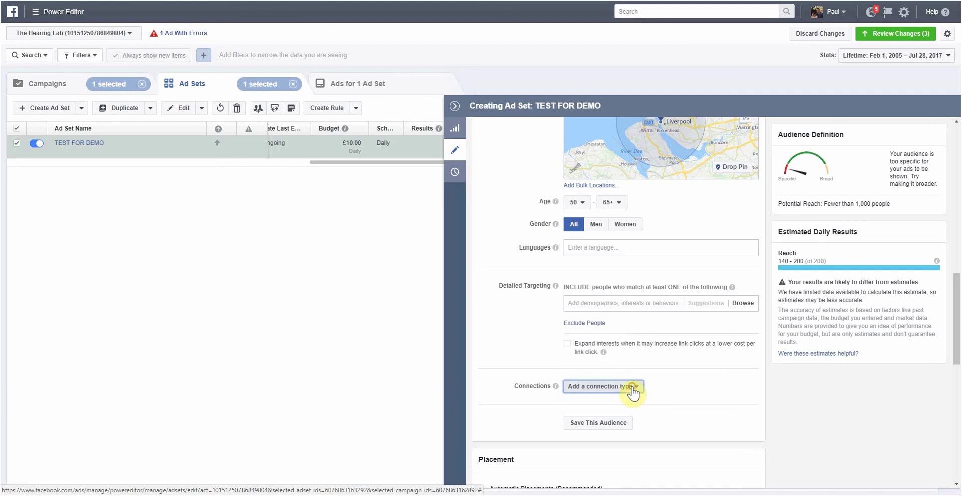
{"action": "left_click", "coordinate": [633, 391]}
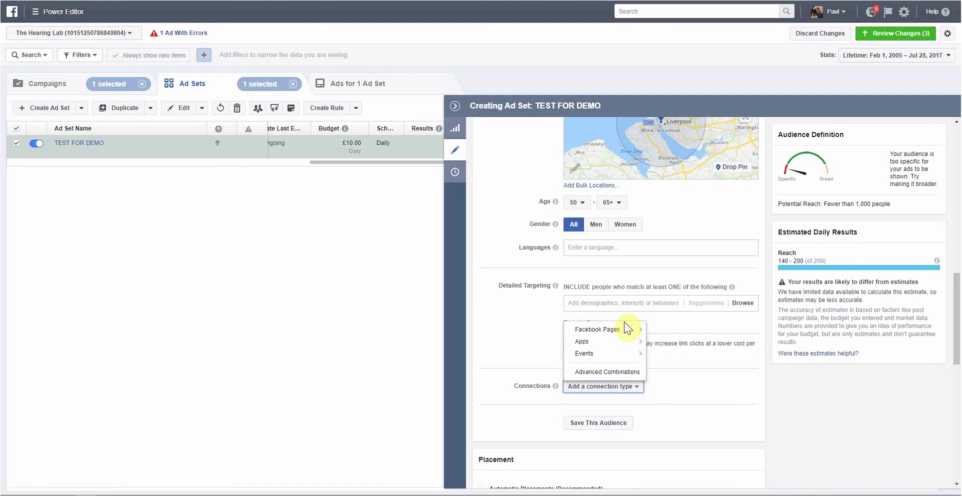
{"action": "mouse_move", "coordinate": [620, 332]}
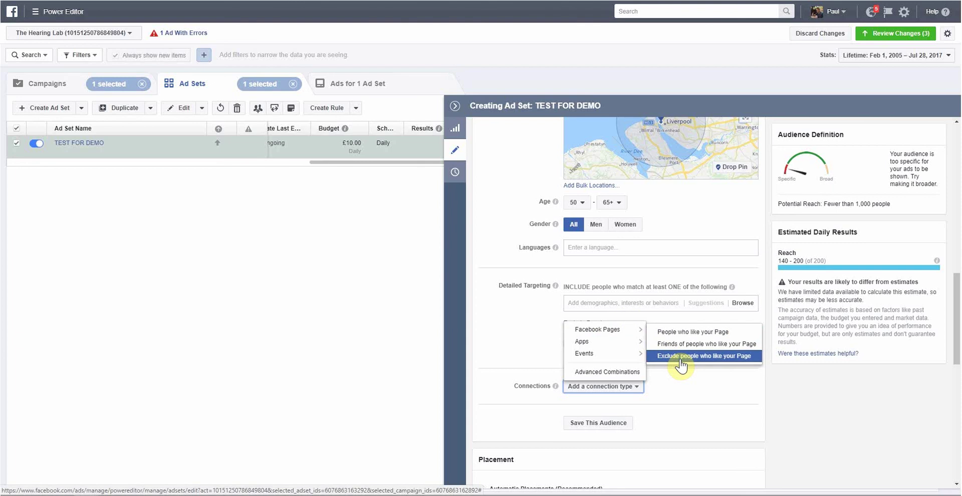
{"action": "left_click", "coordinate": [711, 346]}
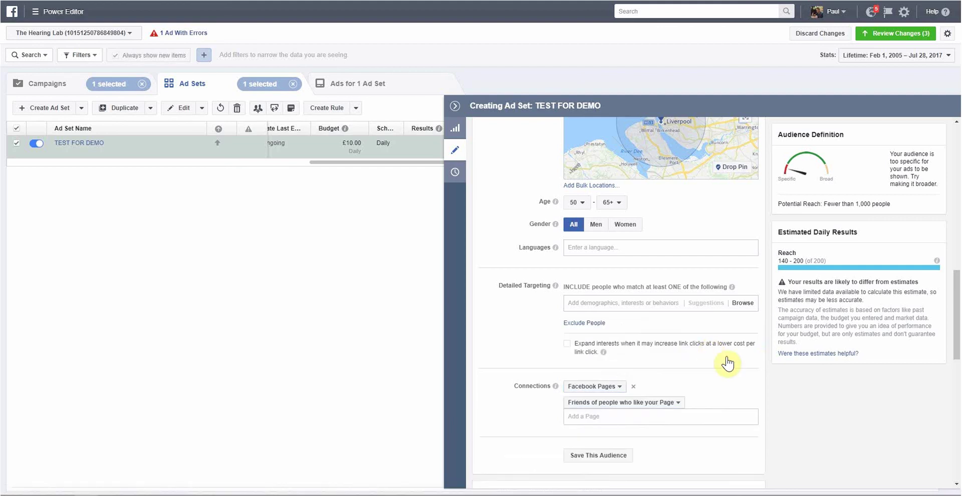
{"action": "left_click", "coordinate": [675, 418]}
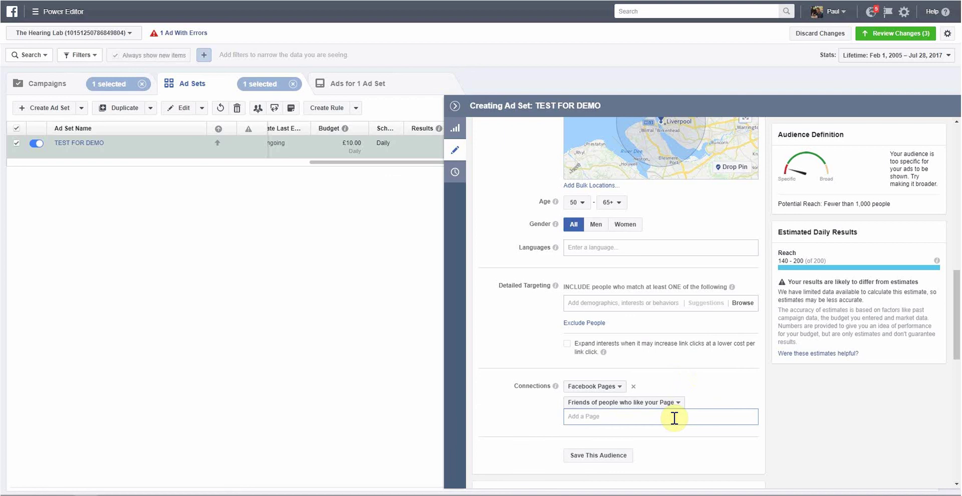
{"action": "type", "text": "liver"}
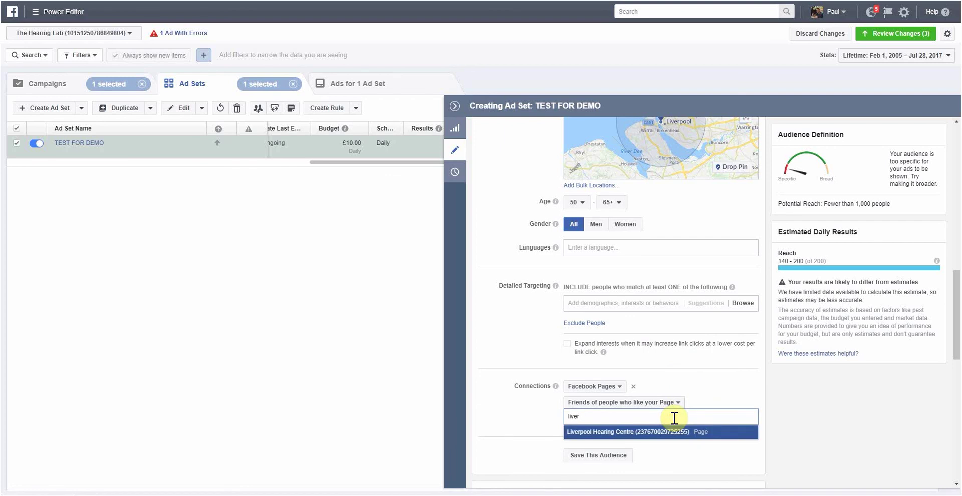
{"action": "key", "text": "Return"}
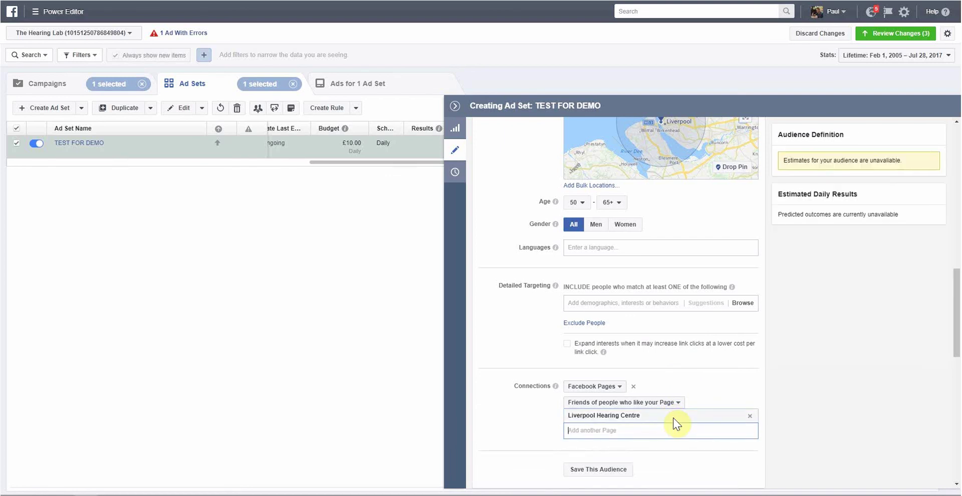
{"action": "left_click", "coordinate": [633, 387]}
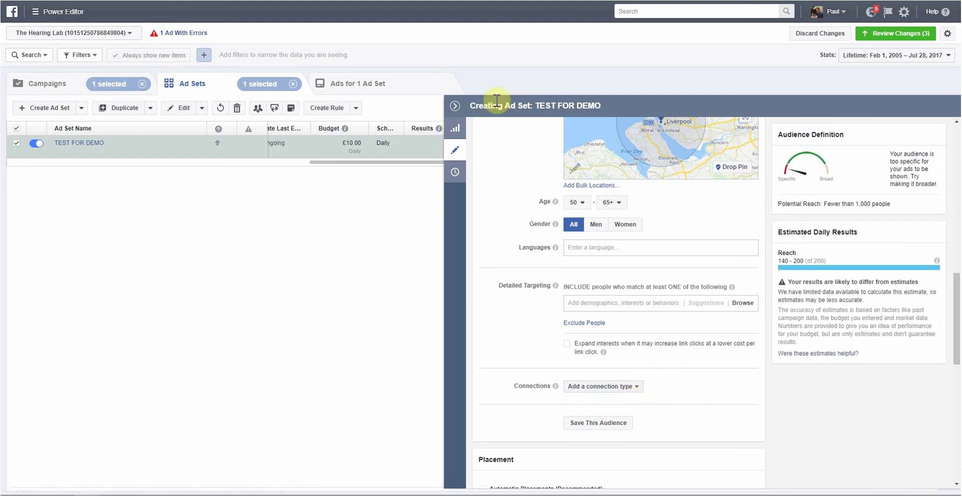
{"action": "left_click", "coordinate": [420, 147]}
{"action": "left_click", "coordinate": [535, 134]}
{"action": "left_click", "coordinate": [522, 239]}
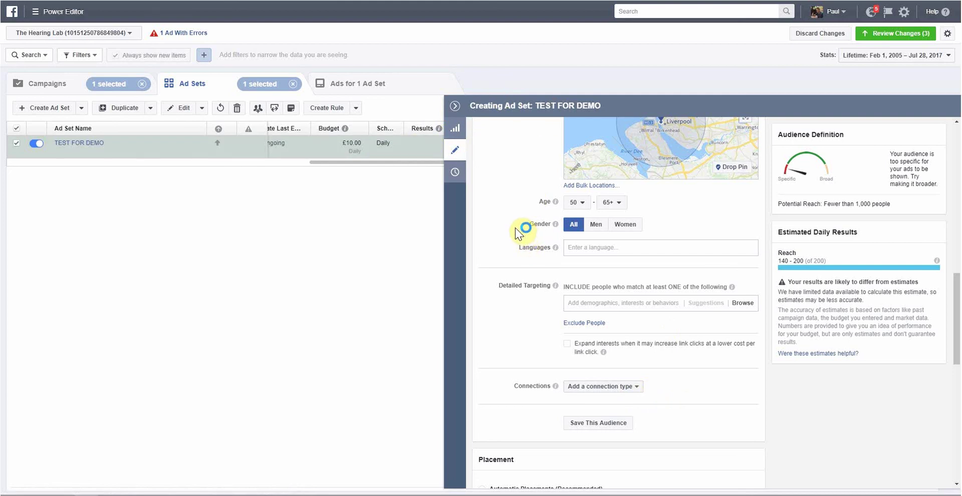
Switch the ad set's placement to Automatic Placements and back to Edit Placements.
{"action": "scroll", "coordinate": [687, 419], "scroll_direction": "down", "scroll_amount": 8}
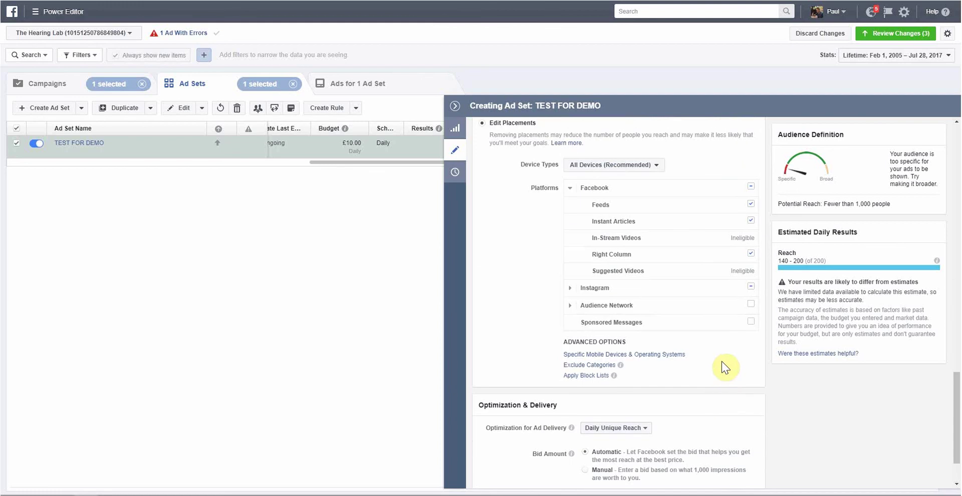
{"action": "scroll", "coordinate": [727, 374], "scroll_direction": "up", "scroll_amount": 2}
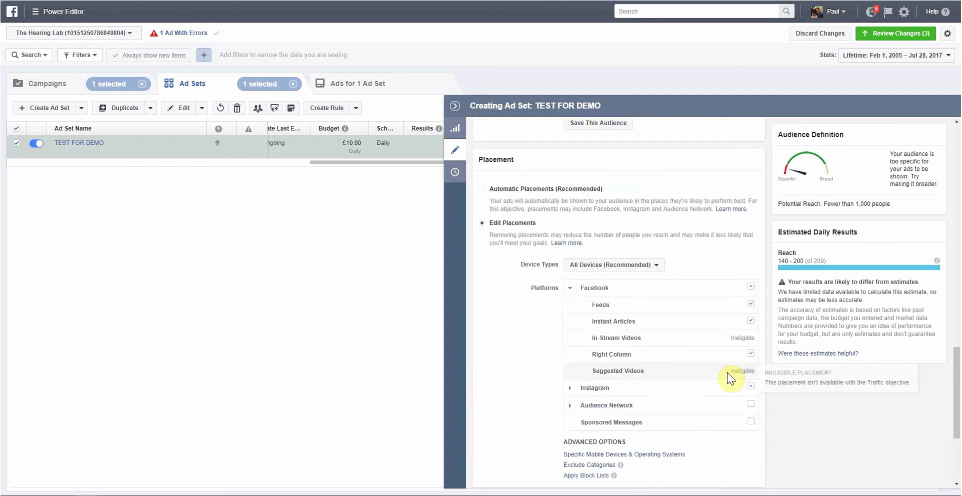
{"action": "scroll", "coordinate": [576, 253], "scroll_direction": "up", "scroll_amount": 2}
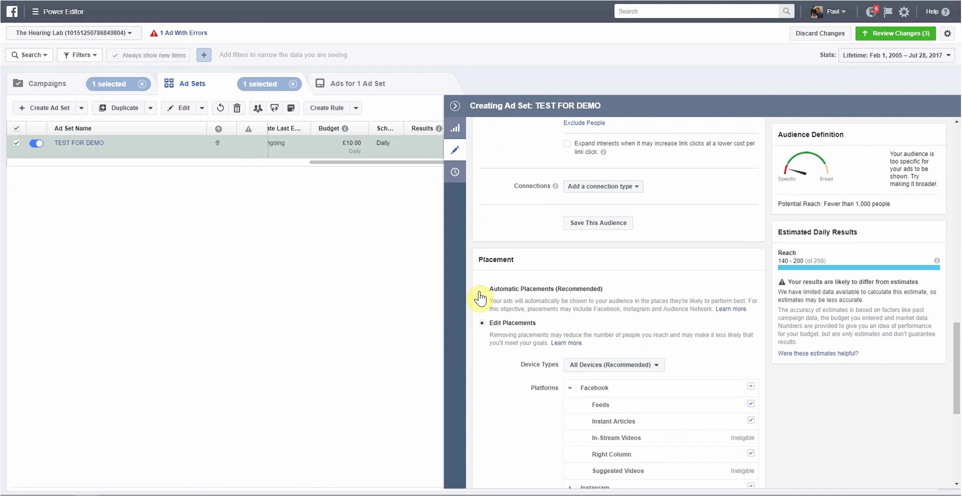
{"action": "left_click", "coordinate": [526, 300]}
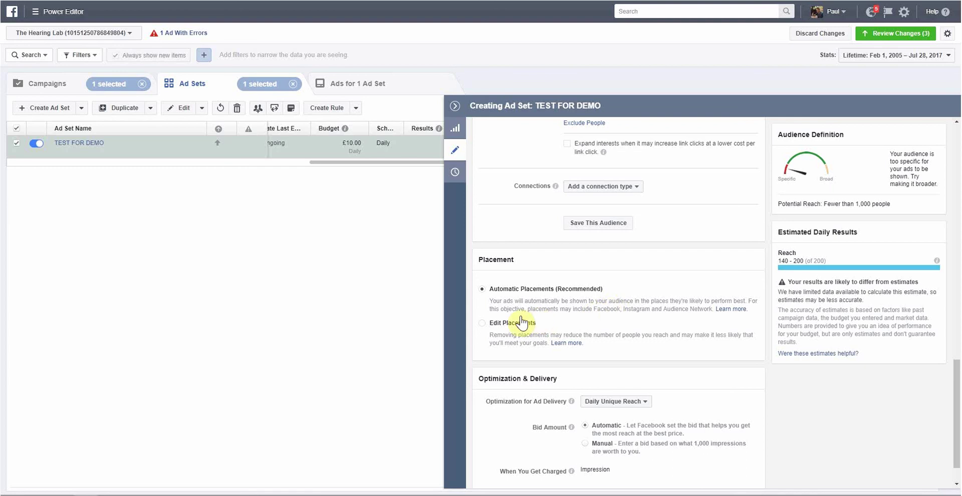
{"action": "left_click", "coordinate": [483, 325]}
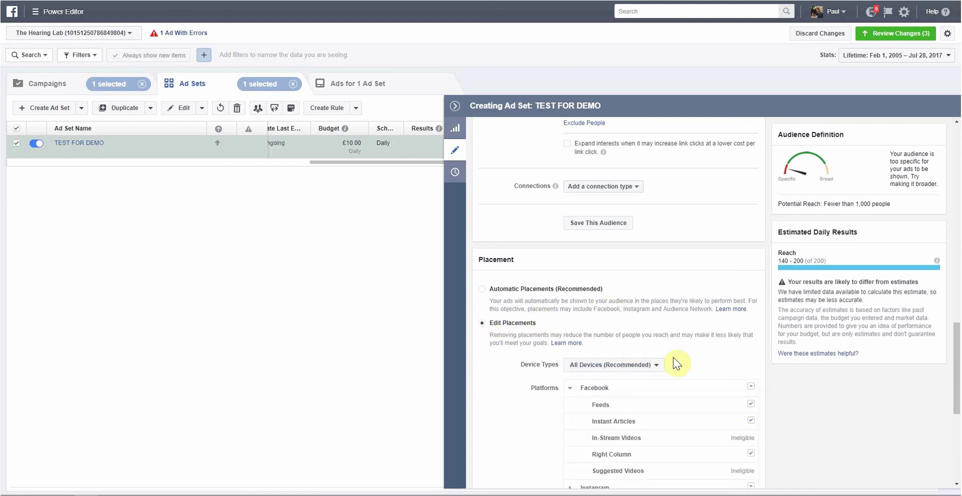
Exclude the Audience Network, Instagram, Right Column and Instant Articles placements, keeping only Facebook Feeds.
{"action": "mouse_move", "coordinate": [758, 417]}
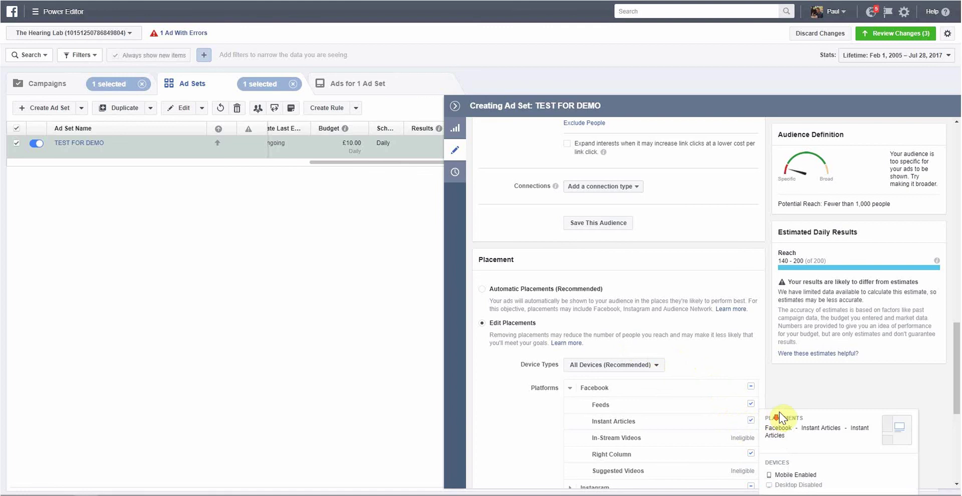
{"action": "scroll", "coordinate": [787, 399], "scroll_direction": "down", "scroll_amount": 2}
{"action": "mouse_move", "coordinate": [753, 399]}
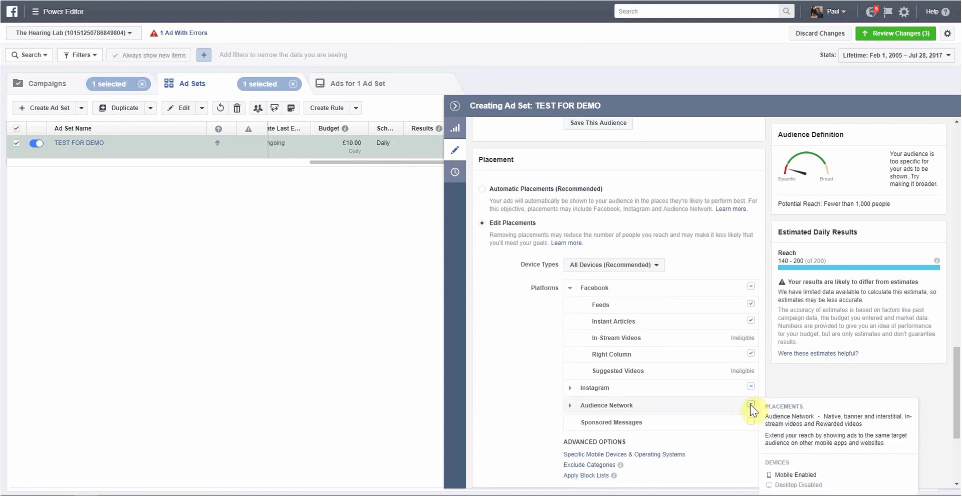
{"action": "left_click", "coordinate": [752, 405]}
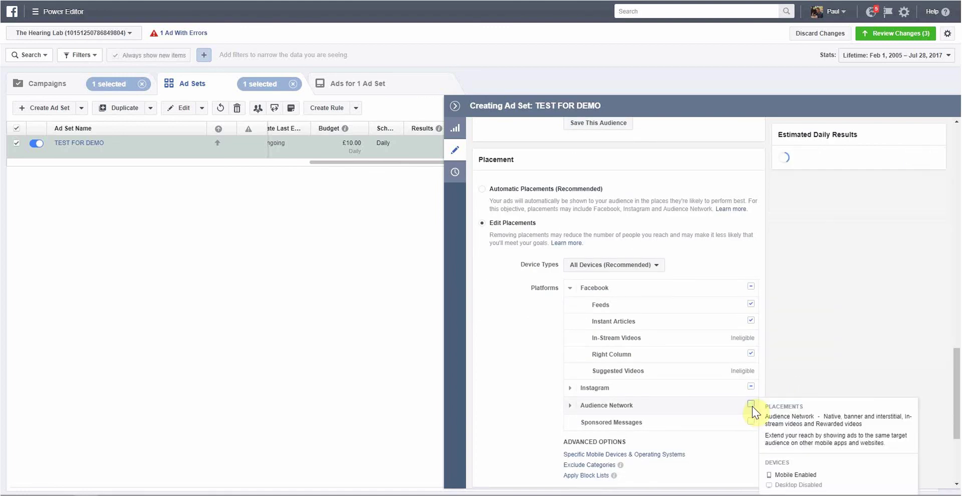
{"action": "mouse_move", "coordinate": [750, 389]}
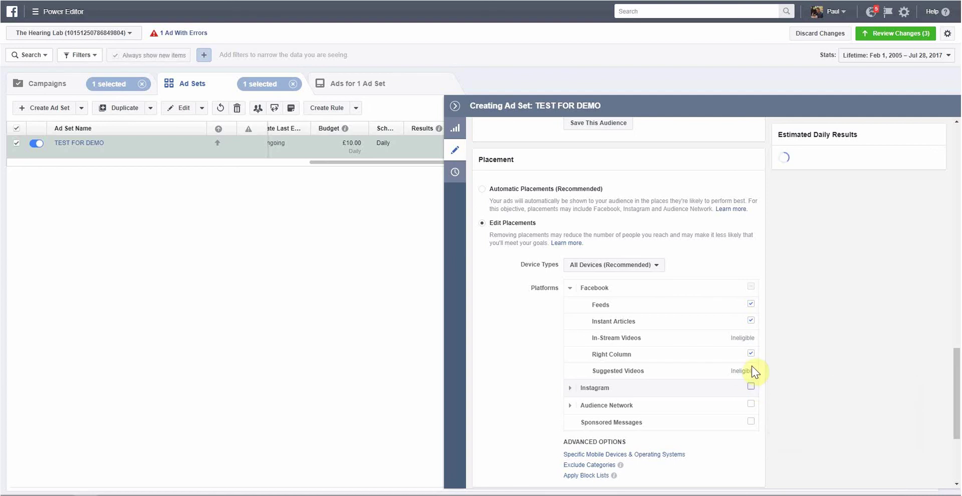
{"action": "mouse_move", "coordinate": [753, 356]}
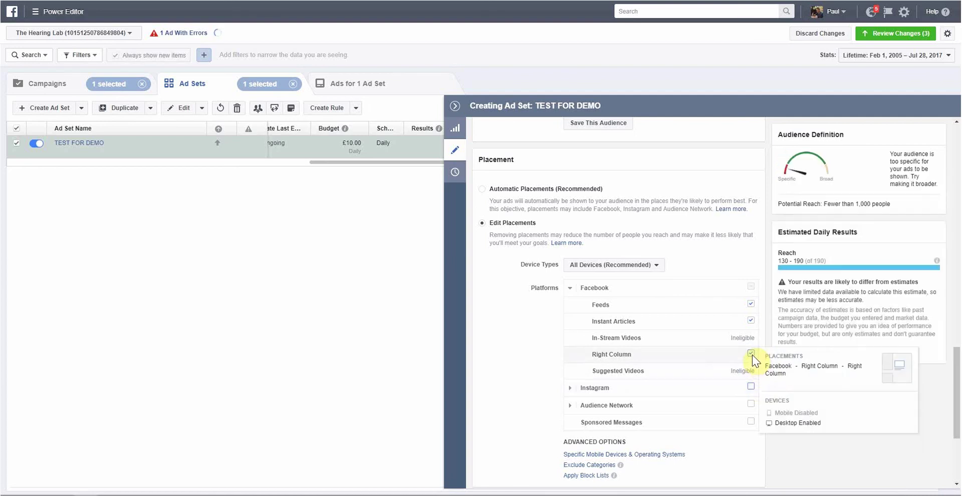
{"action": "left_click", "coordinate": [751, 355]}
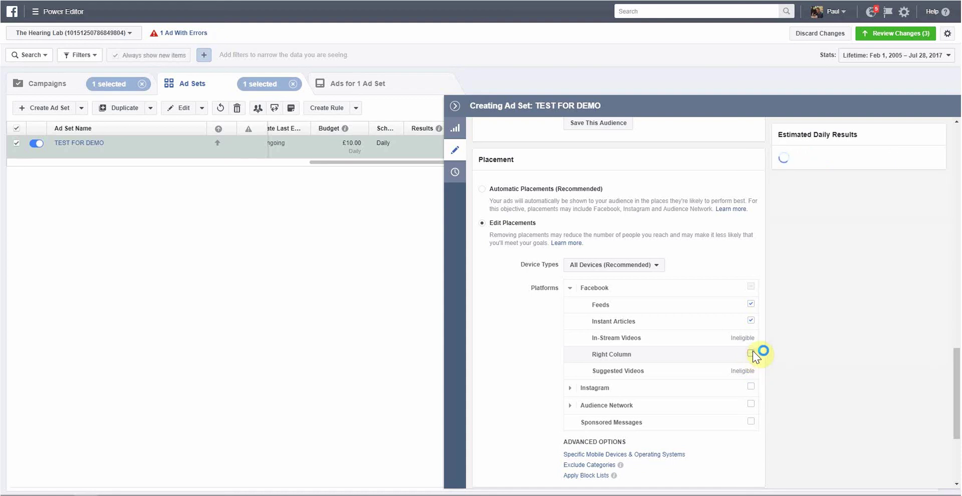
{"action": "left_click", "coordinate": [752, 319]}
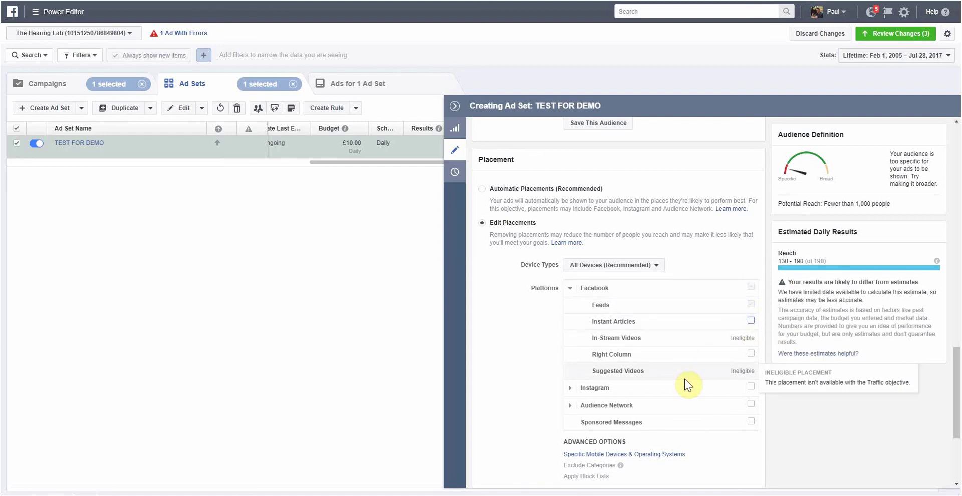
Set the optimization for ad delivery to Link Clicks and view the explanation of the bid amount.
{"action": "scroll", "coordinate": [685, 379], "scroll_direction": "down", "scroll_amount": 2}
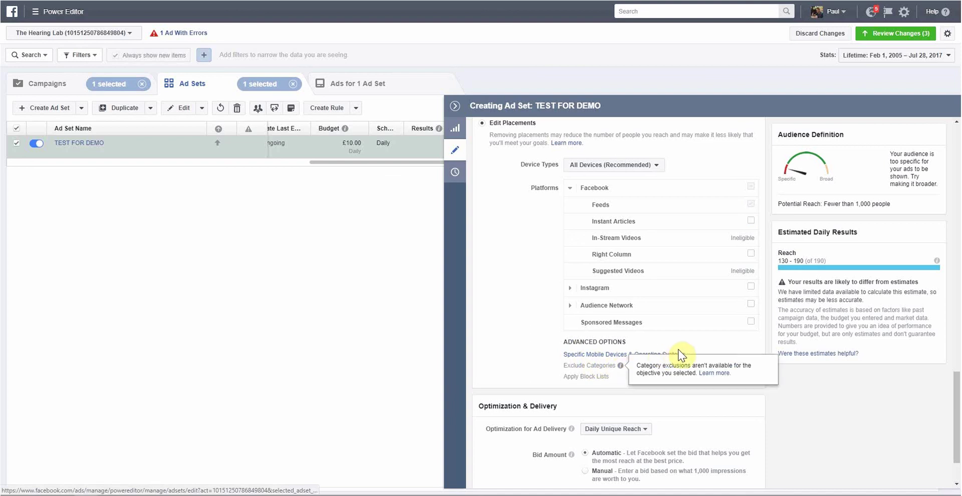
{"action": "scroll", "coordinate": [650, 412], "scroll_direction": "down", "scroll_amount": 2}
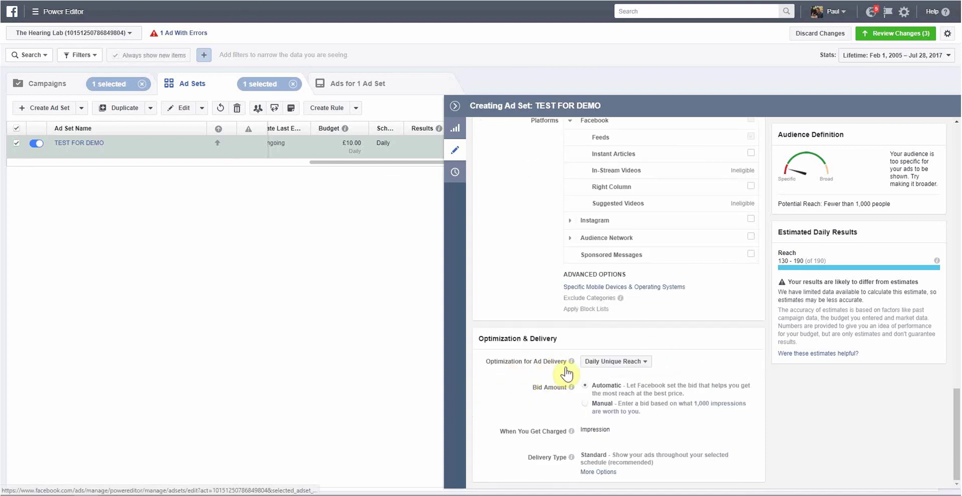
{"action": "mouse_move", "coordinate": [571, 361]}
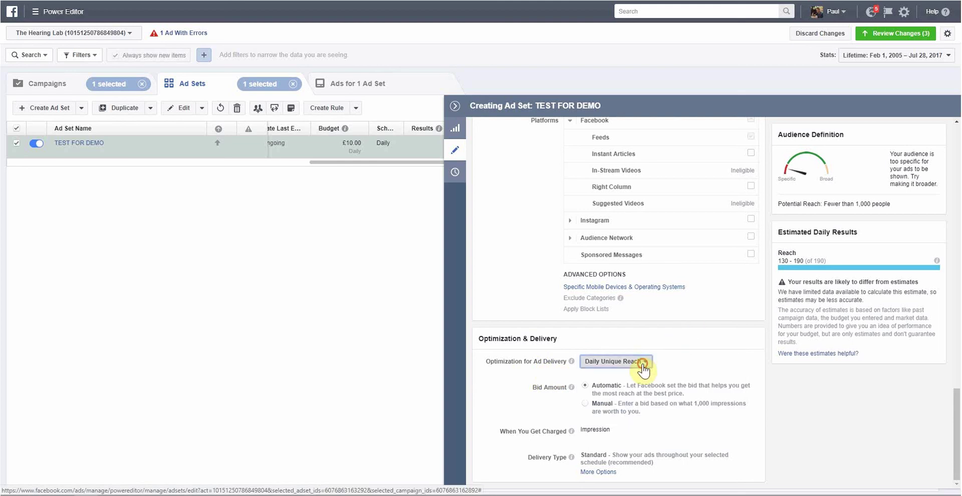
{"action": "left_click", "coordinate": [644, 371]}
{"action": "scroll", "coordinate": [661, 465], "scroll_direction": "down", "scroll_amount": 2}
{"action": "scroll", "coordinate": [662, 465], "scroll_direction": "up", "scroll_amount": 2}
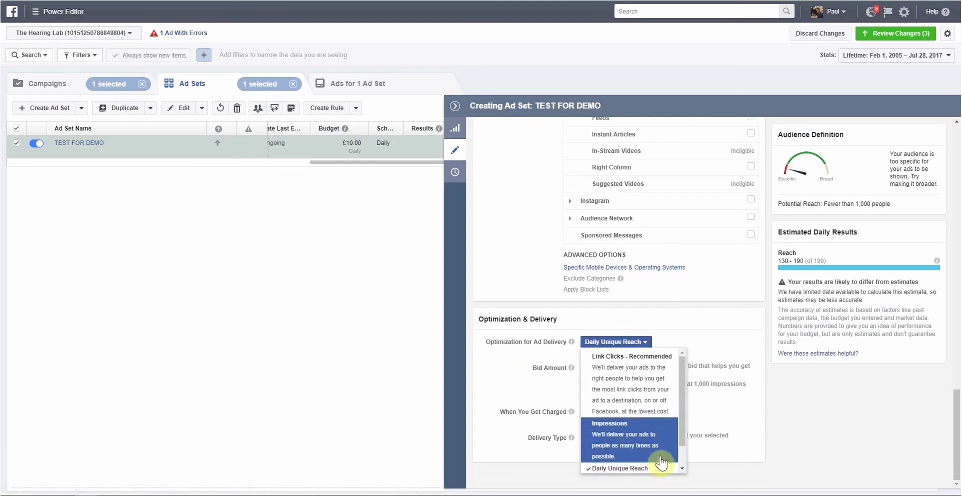
{"action": "scroll", "coordinate": [657, 451], "scroll_direction": "up", "scroll_amount": 3}
{"action": "scroll", "coordinate": [658, 444], "scroll_direction": "down", "scroll_amount": 3}
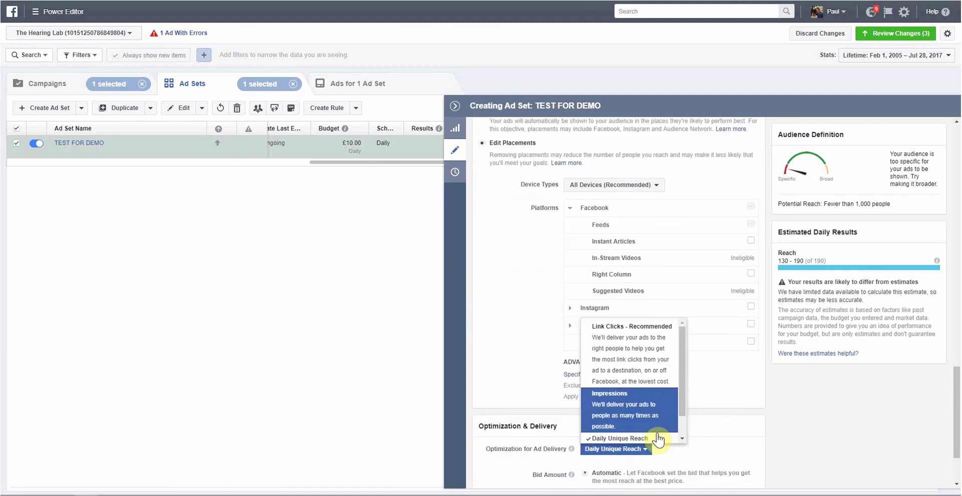
{"action": "scroll", "coordinate": [657, 426], "scroll_direction": "up", "scroll_amount": 3}
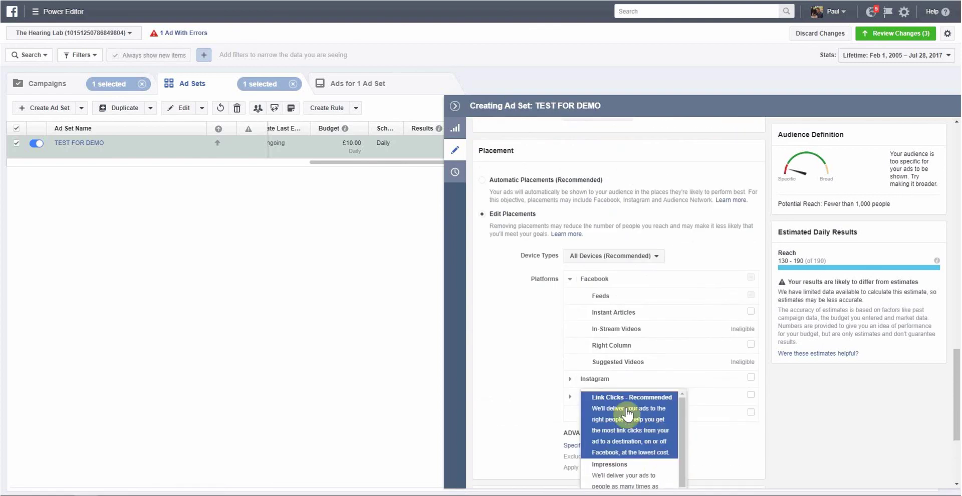
{"action": "left_click", "coordinate": [707, 409]}
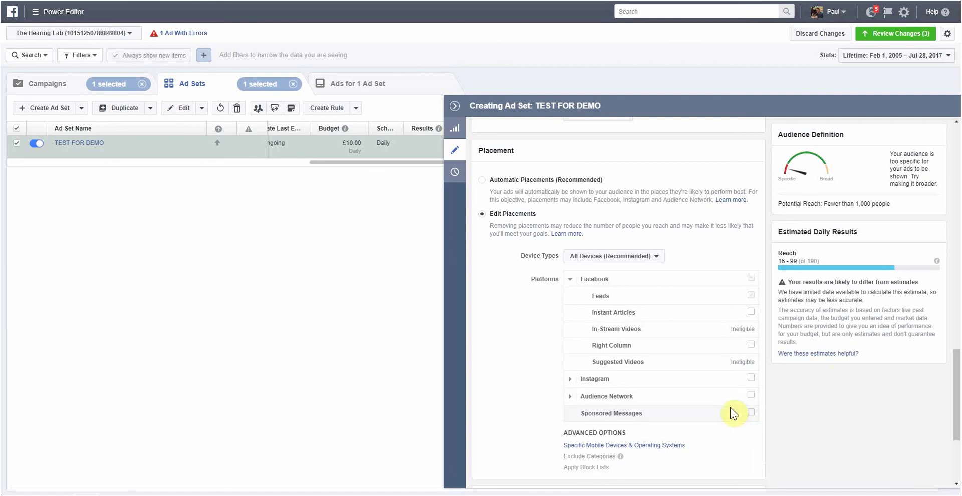
{"action": "scroll", "coordinate": [730, 407], "scroll_direction": "down", "scroll_amount": 3}
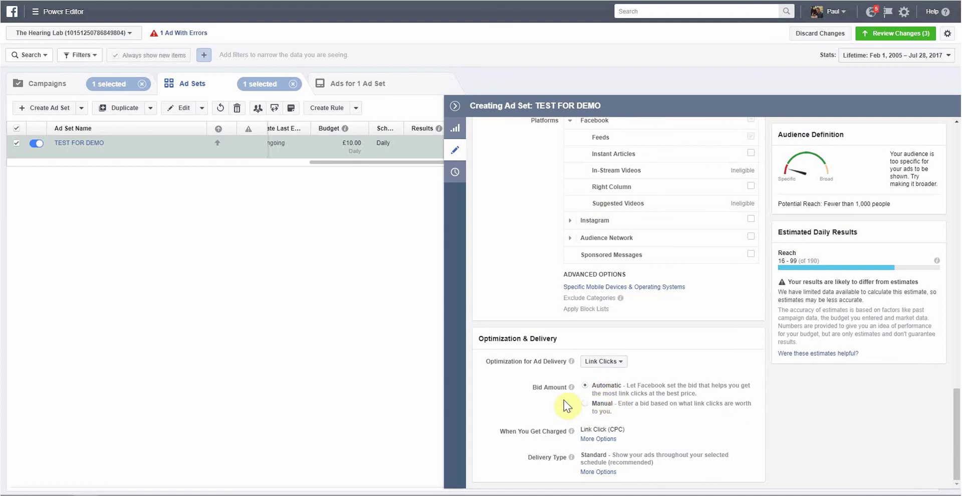
{"action": "mouse_move", "coordinate": [572, 387]}
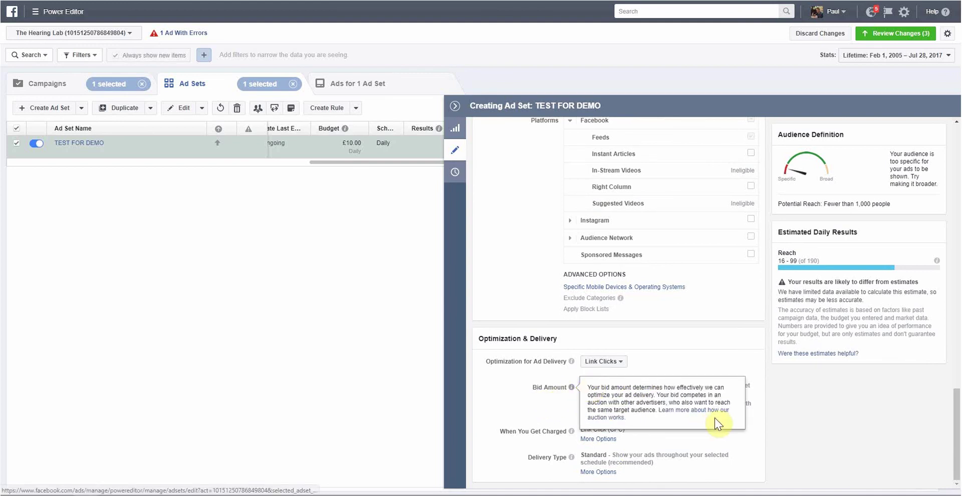